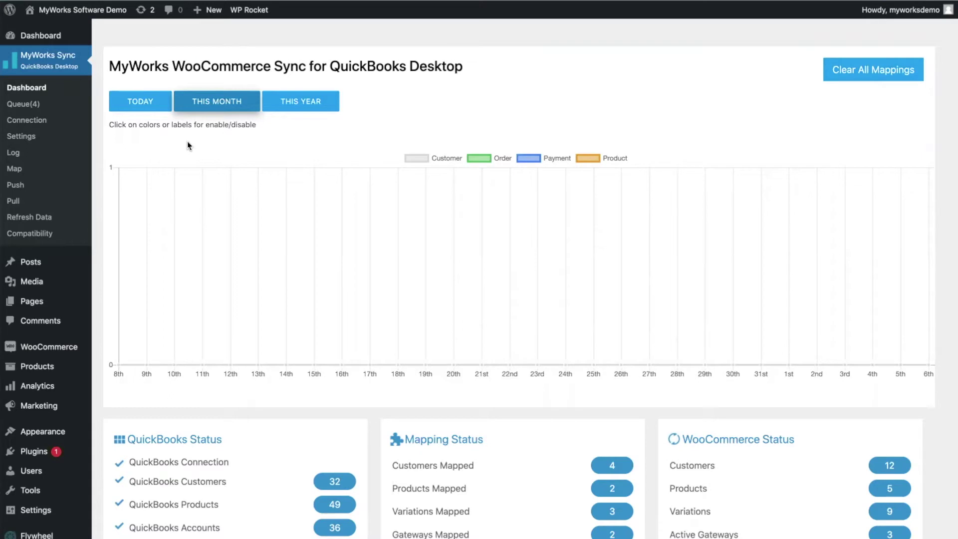
Review the Web Connector connection page and open the default sync settings
left_click(29, 121)
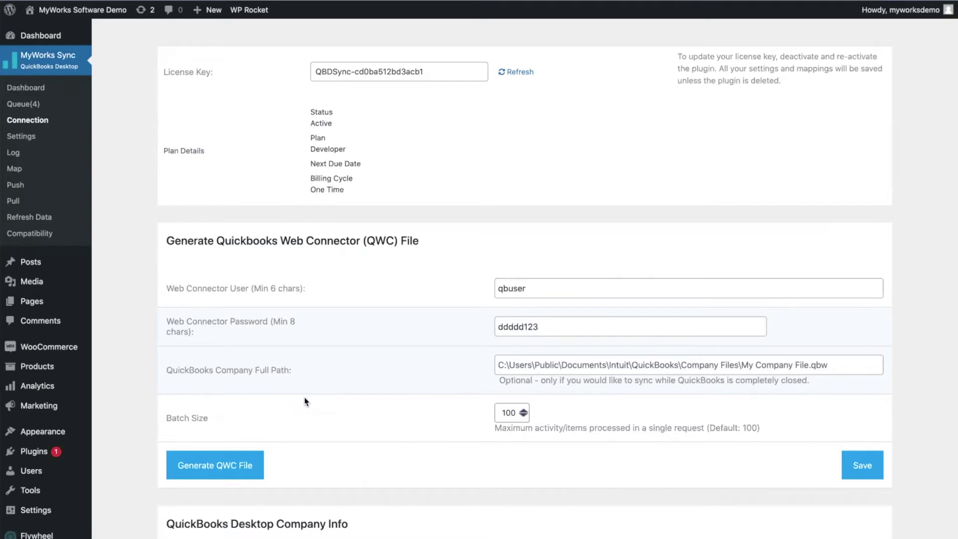
left_click(32, 139)
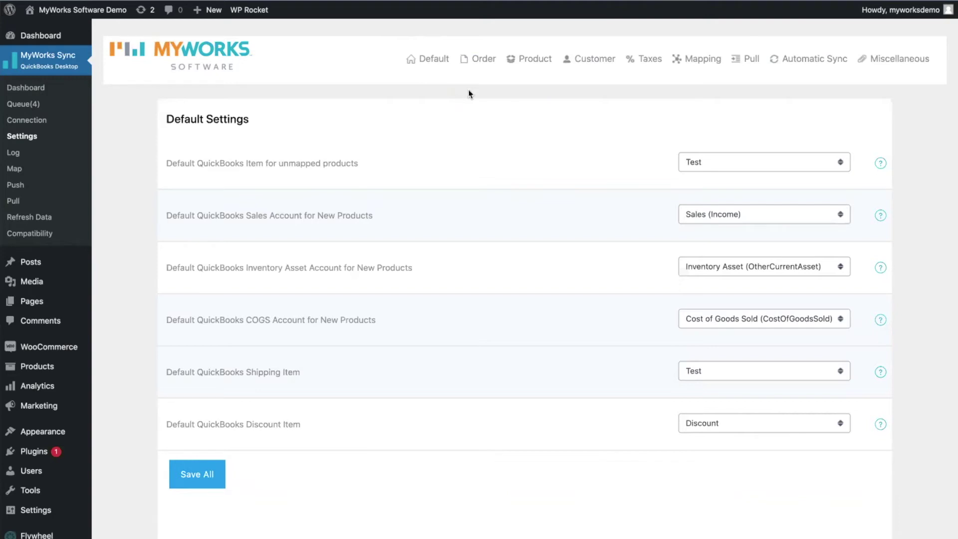
In the automatic sync settings, switch QuickBooks Desktop to WooCommerce Pricing on and back off, and turn on Product
left_click(816, 59)
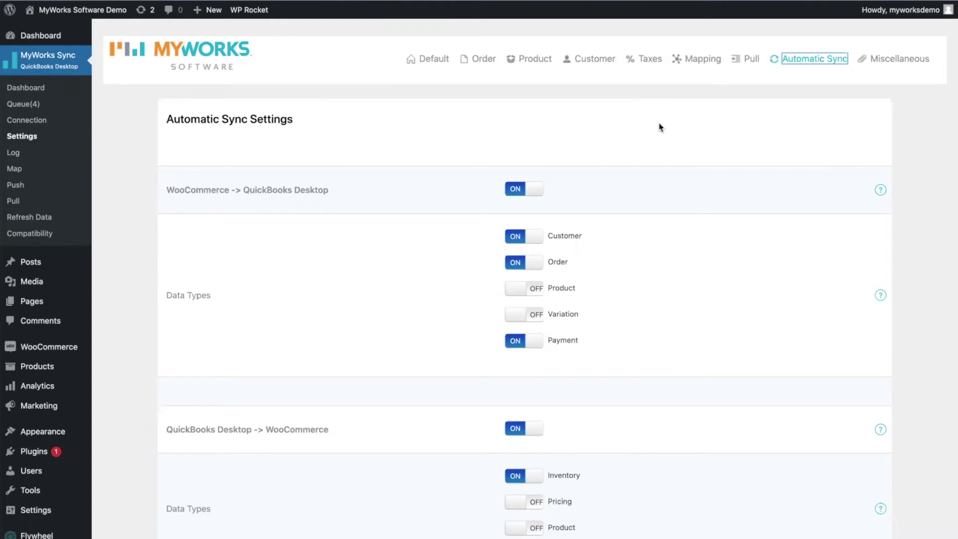
scroll(654, 376, "down", 3)
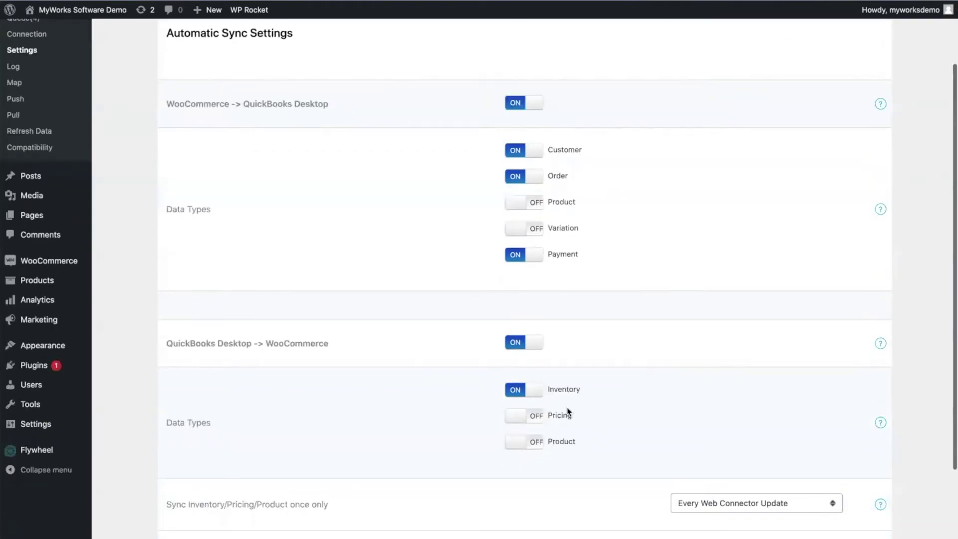
left_click(536, 418)
left_click(527, 421)
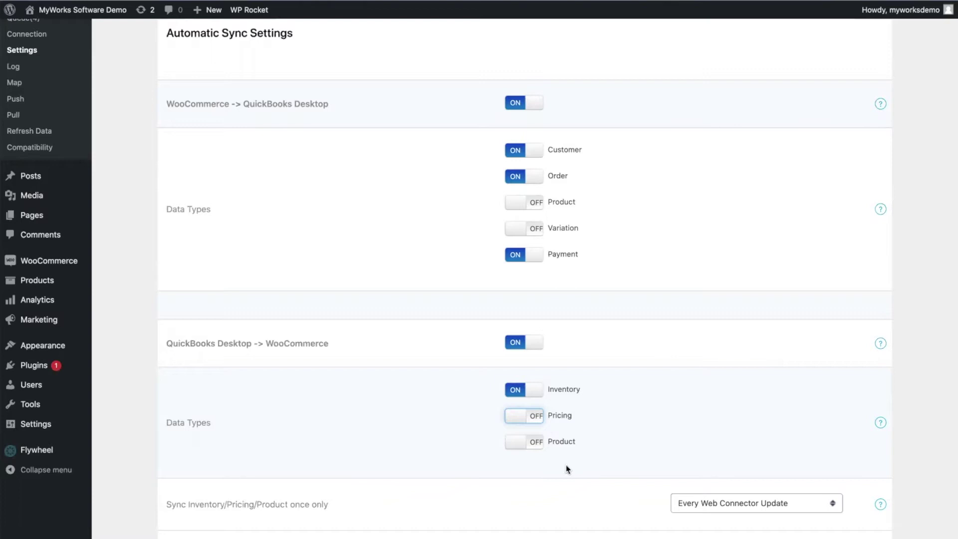
left_click(519, 443)
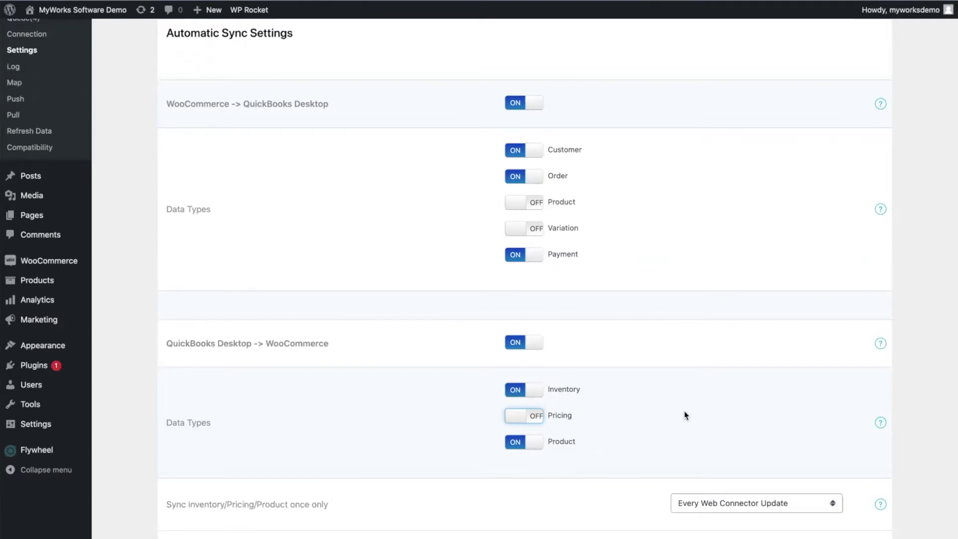
Look through the order settings, from the order sync type down to the subtotal and order date options
scroll(685, 411, "up", 2)
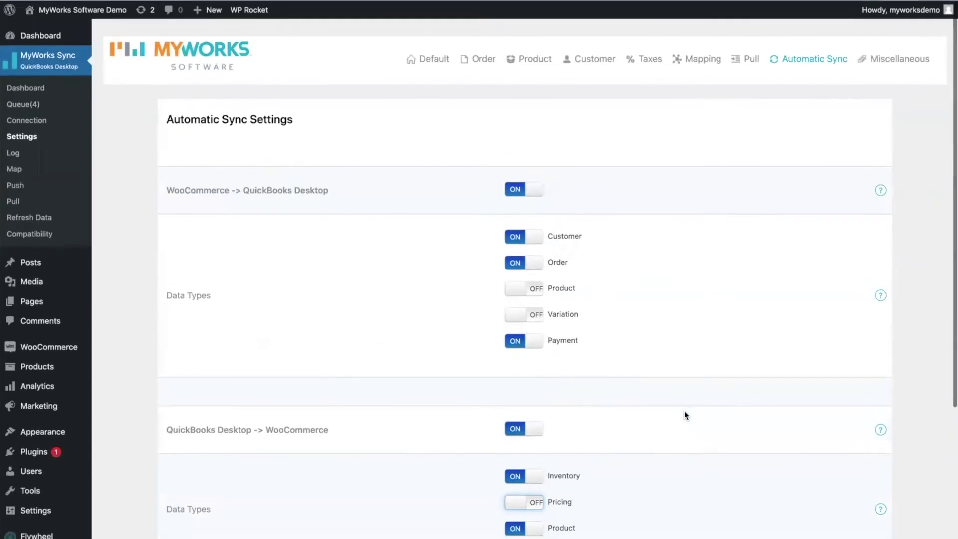
left_click(482, 60)
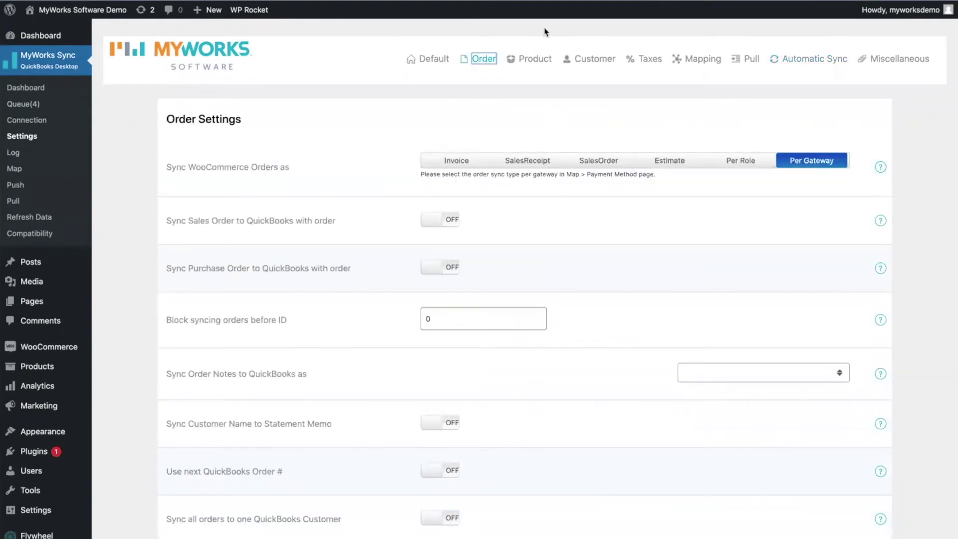
scroll(551, 269, "down", 10)
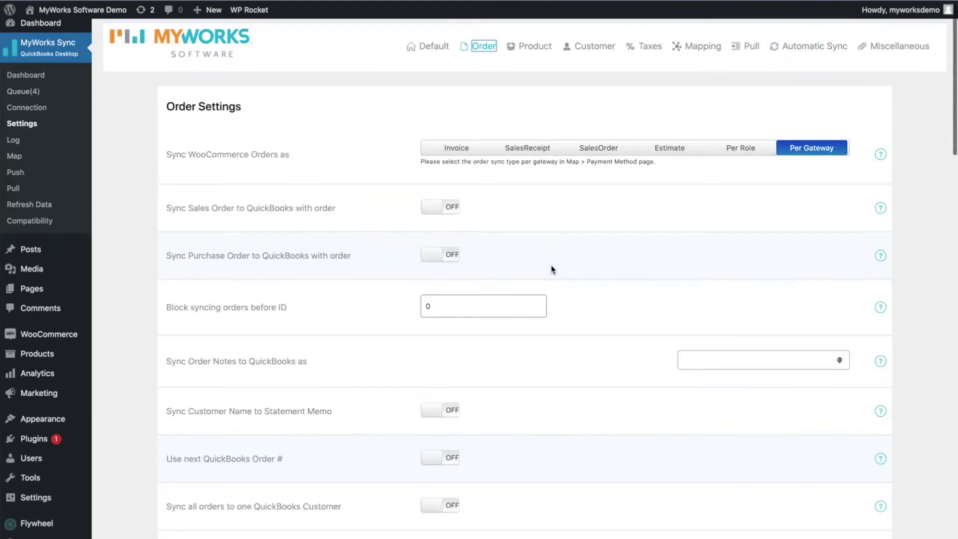
scroll(552, 269, "down", 17)
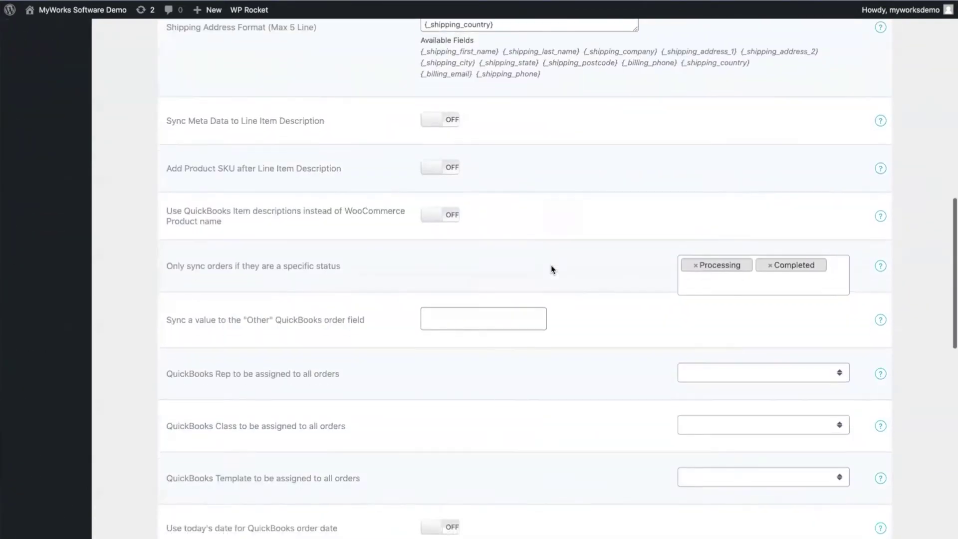
scroll(550, 269, "down", 3)
scroll(551, 269, "up", 4)
scroll(551, 270, "up", 1)
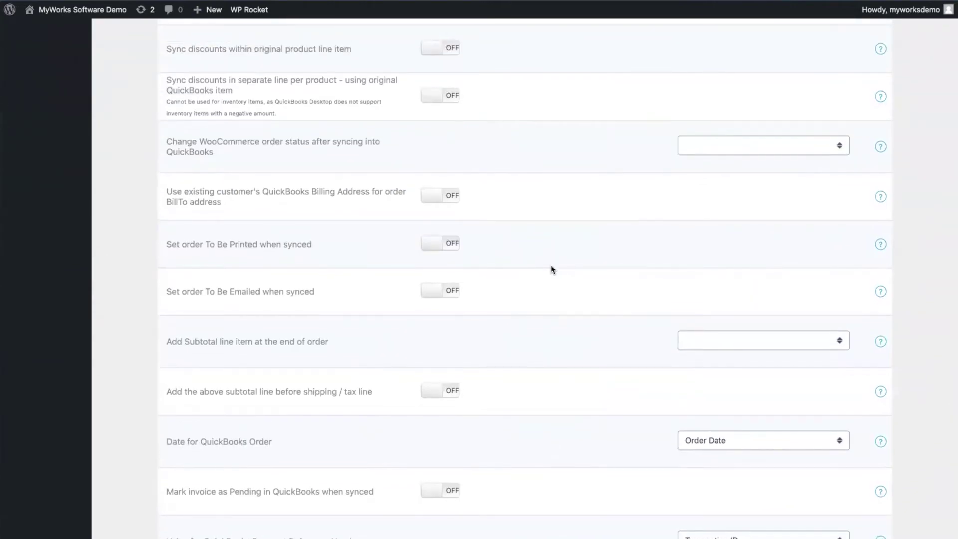
scroll(551, 268, "up", 20)
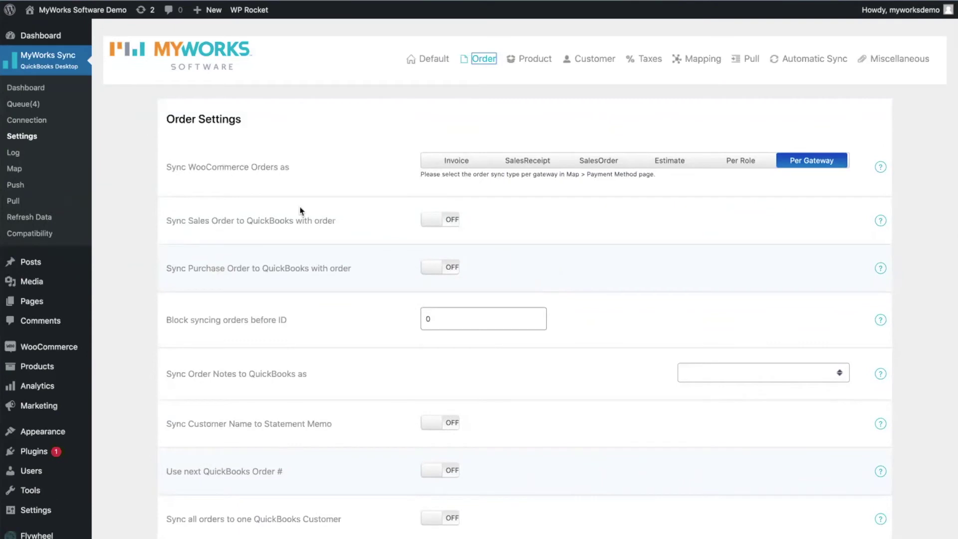
Try SalesReceipt, SalesOrder, Estimate and Per Role as the WooCommerce order sync type, and return to Per Gateway
left_click(516, 161)
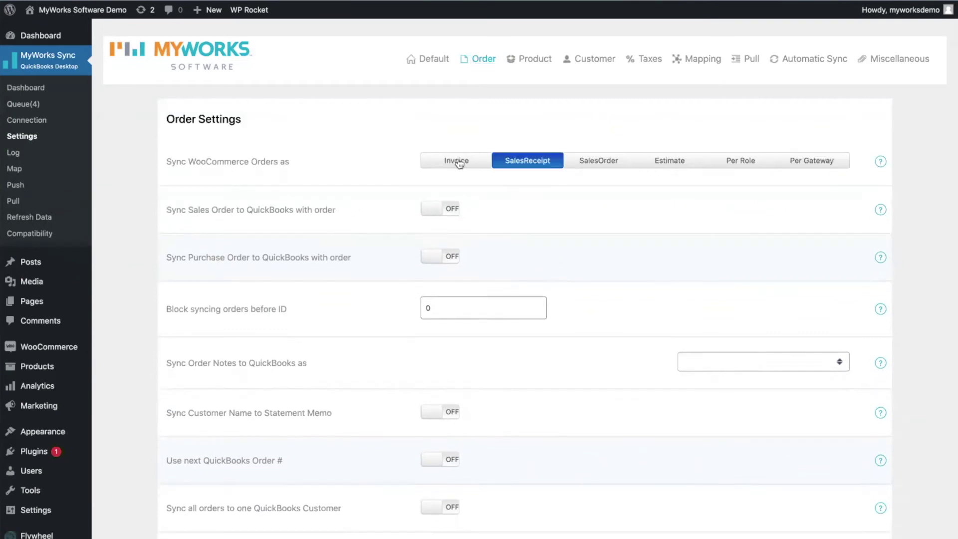
left_click(584, 163)
left_click(669, 161)
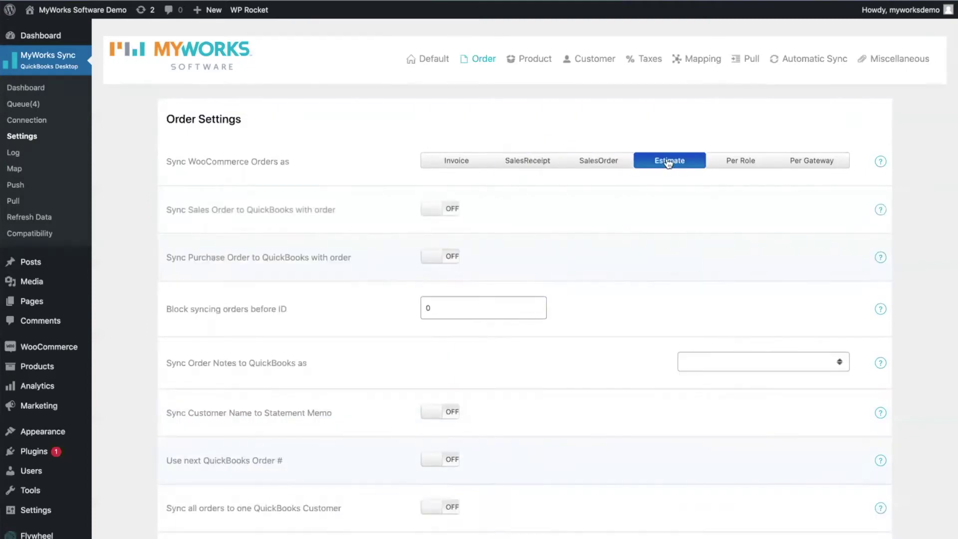
left_click(741, 164)
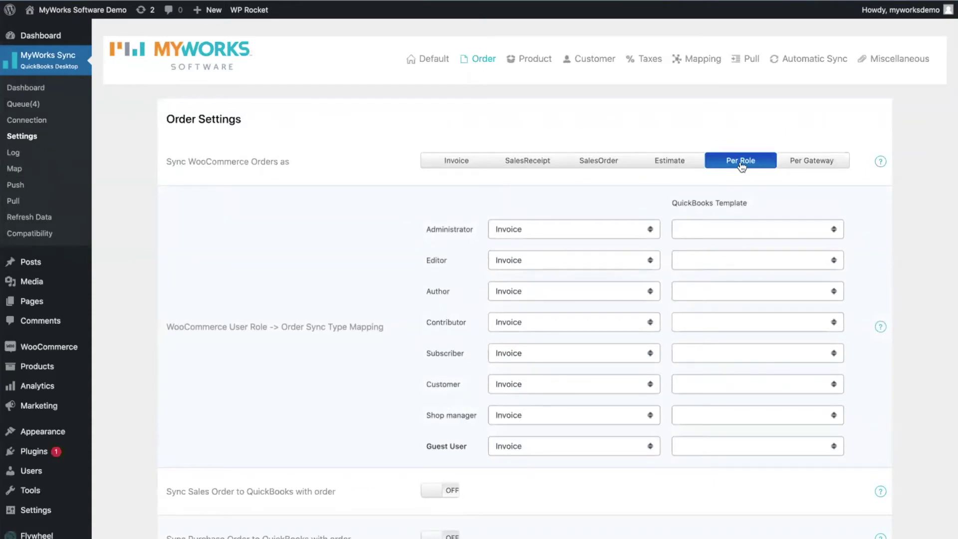
left_click(804, 160)
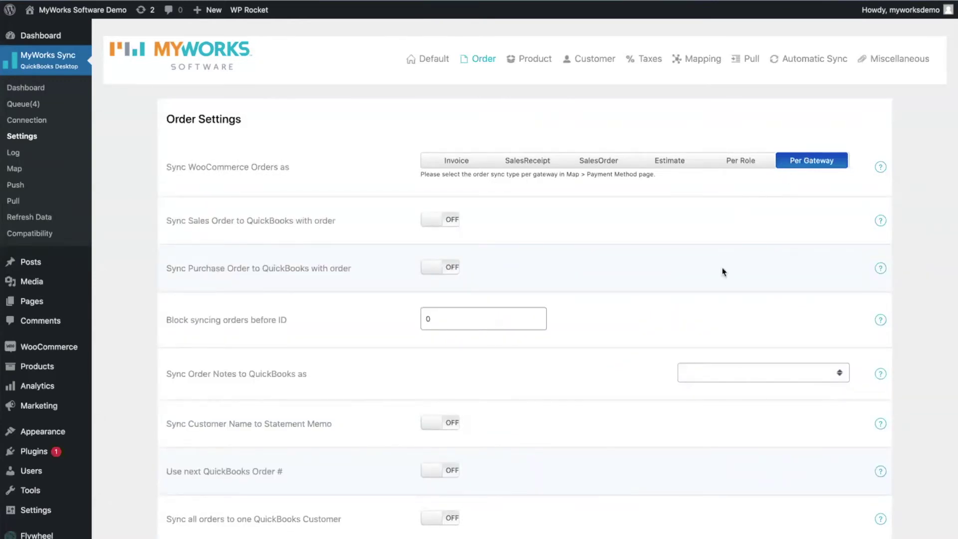
Examine the order statuses available for restricting which orders sync, and close the list without changing the selection
scroll(722, 267, "down", 10)
scroll(723, 267, "down", 4)
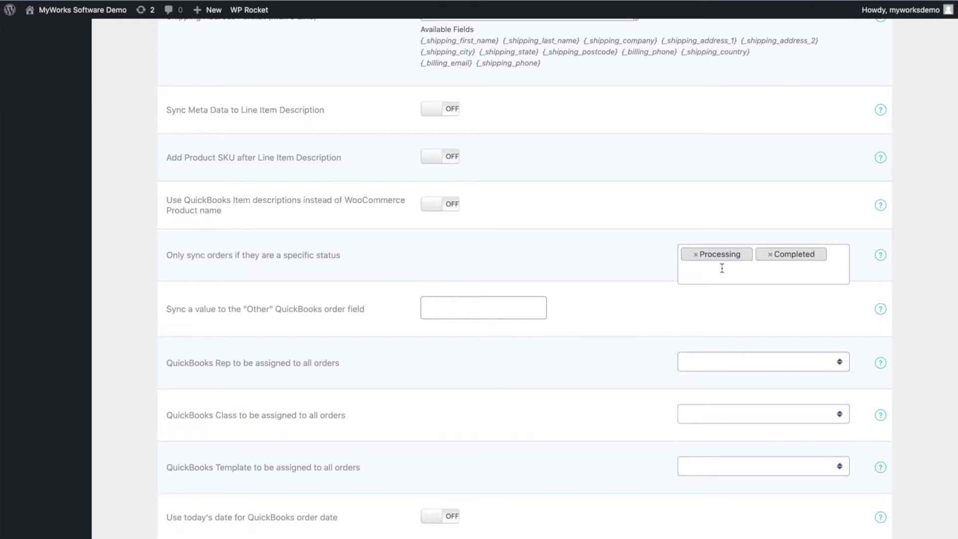
left_click(721, 268)
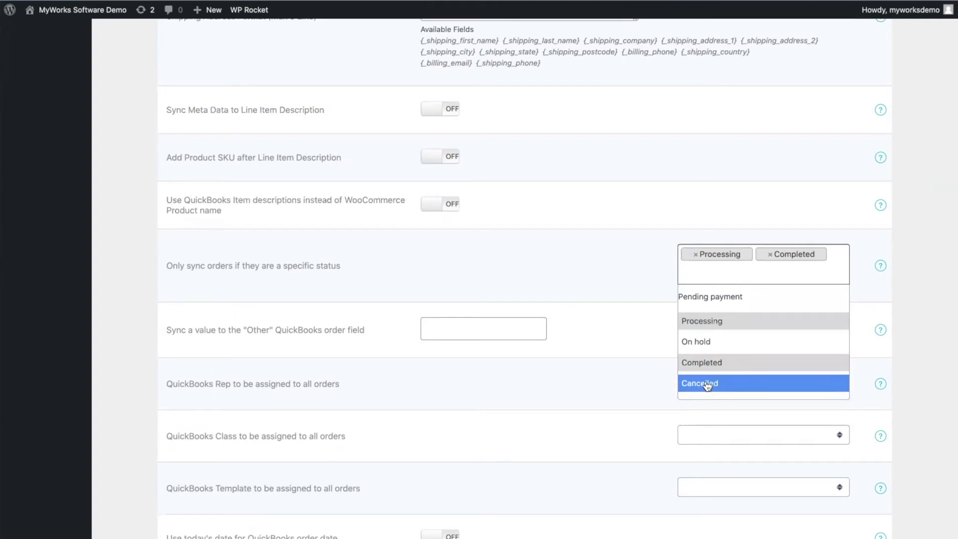
left_click(636, 259)
Turn the To Be Printed and To Be Emailed order settings on and back off
scroll(636, 259, "down", 5)
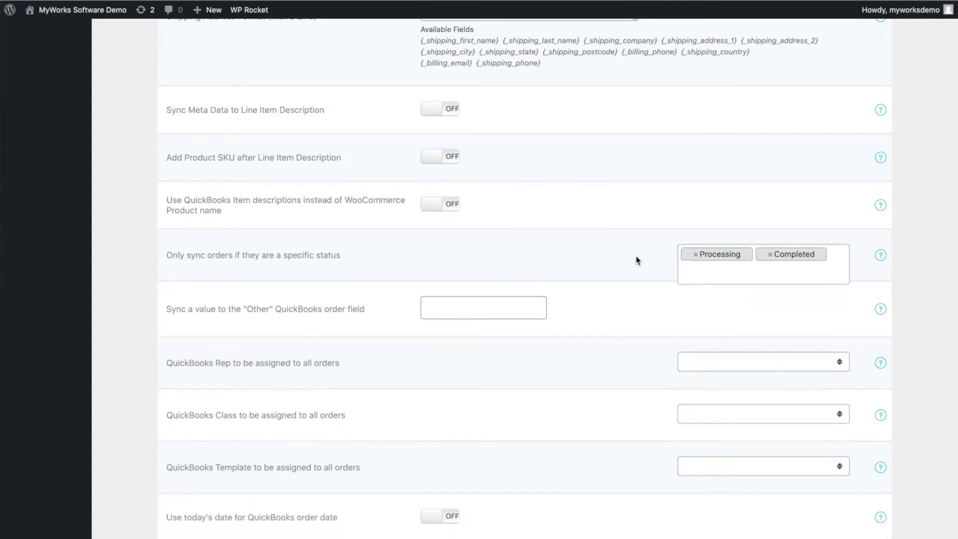
scroll(636, 259, "down", 3)
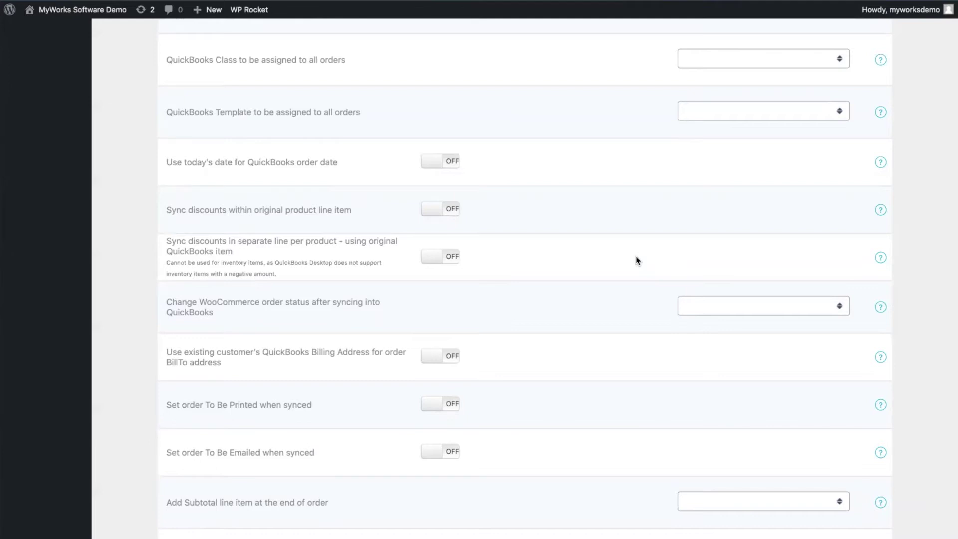
left_click(451, 404)
left_click(455, 452)
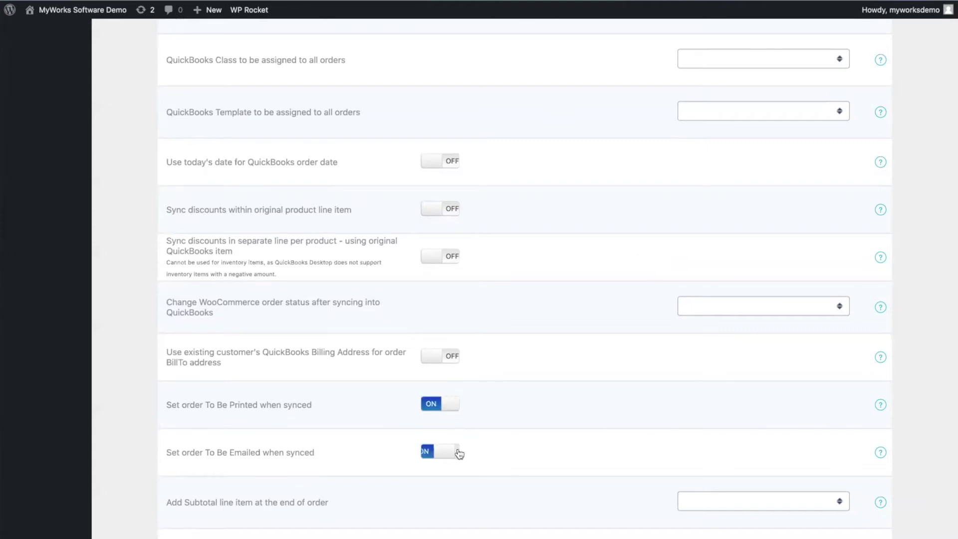
left_click(432, 451)
left_click(433, 407)
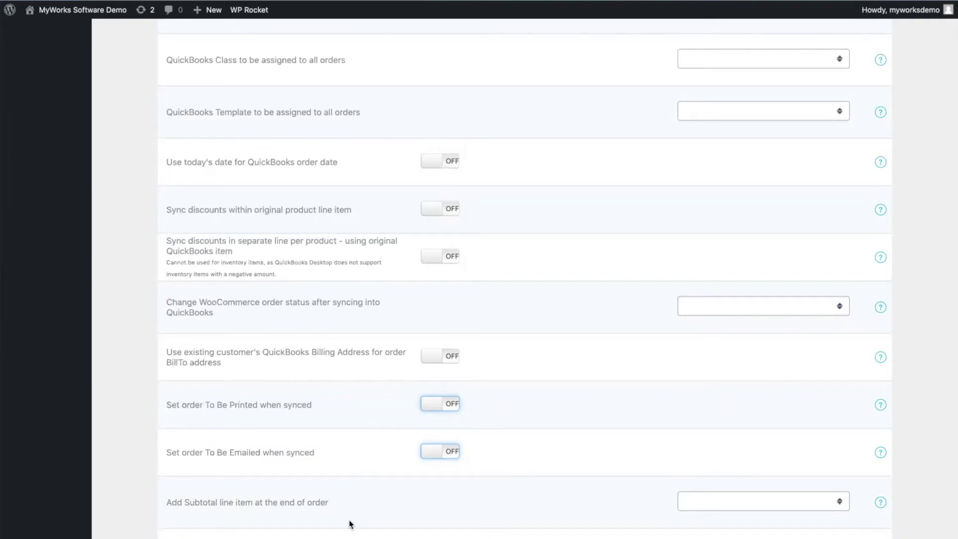
Review the remaining order settings, including the QuickBooks order date, payment reference number and shipping line options
scroll(349, 523, "down", 3)
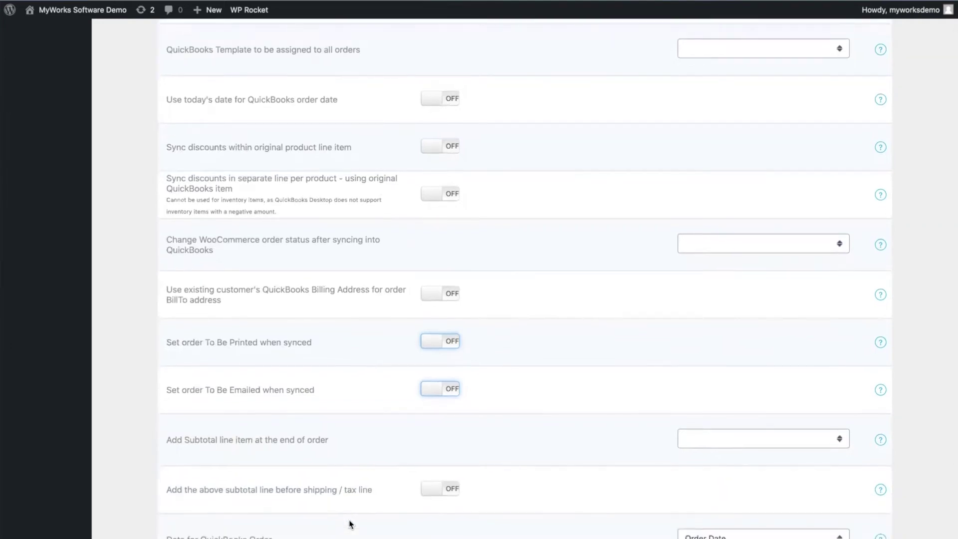
scroll(349, 524, "down", 4)
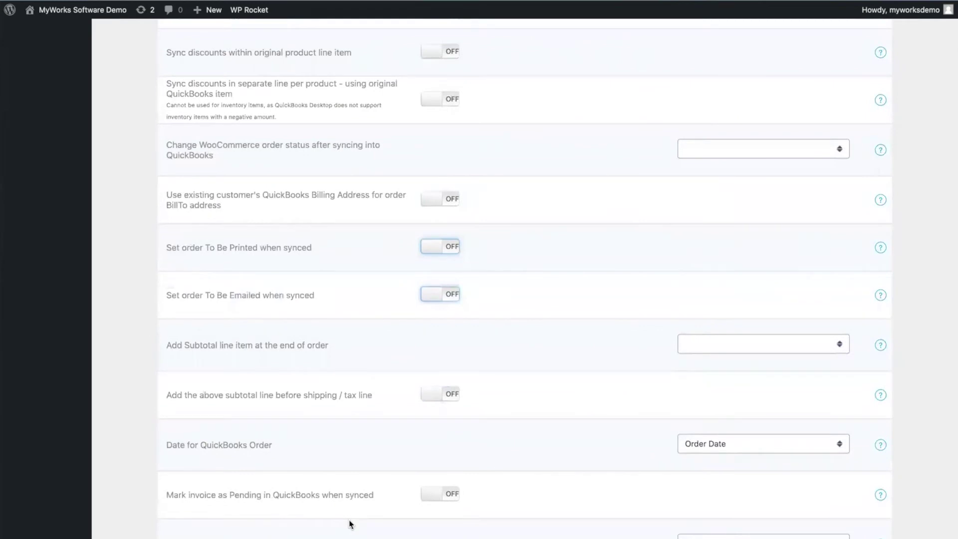
scroll(349, 524, "down", 6)
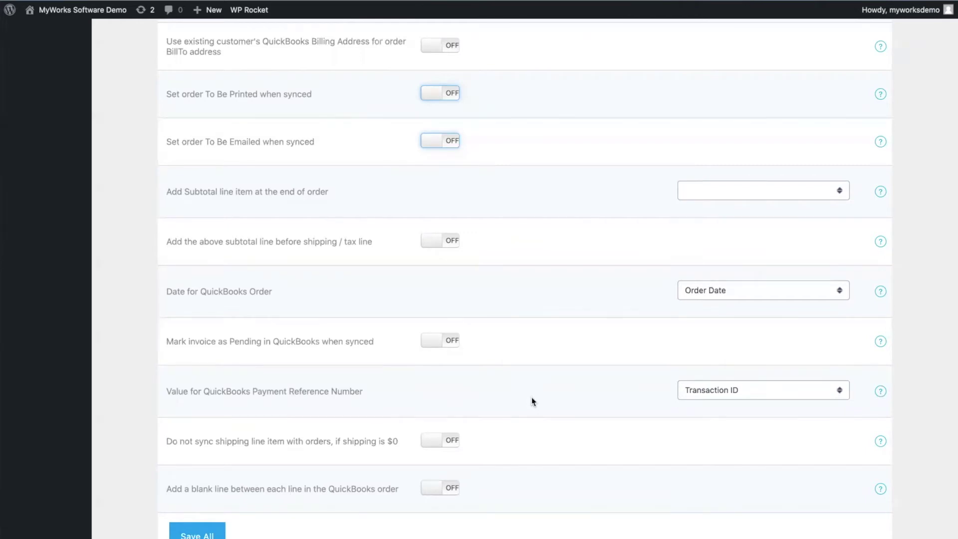
scroll(533, 400, "up", 20)
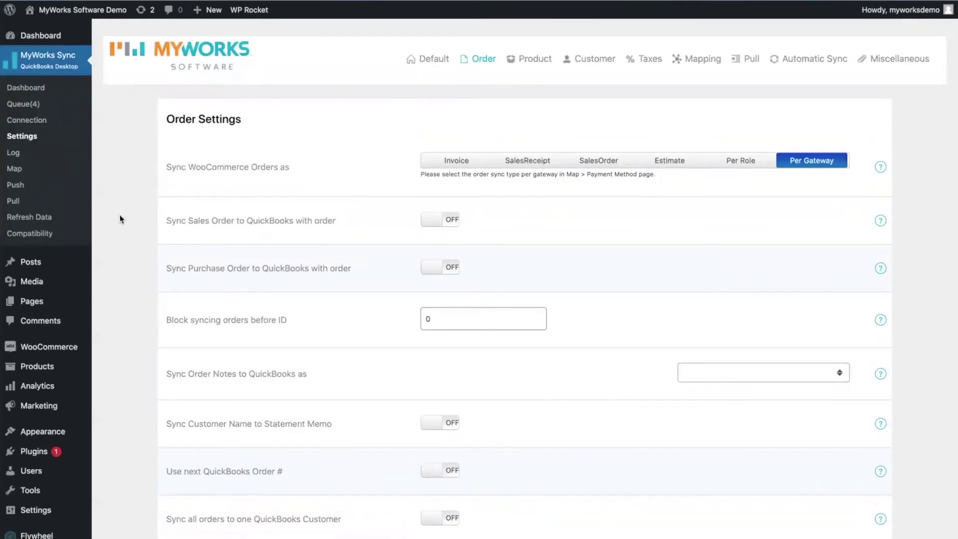
Open the customer mappings and examine the WooCommerce field choices for automapping customers, leaving the automap options unchanged
left_click(14, 168)
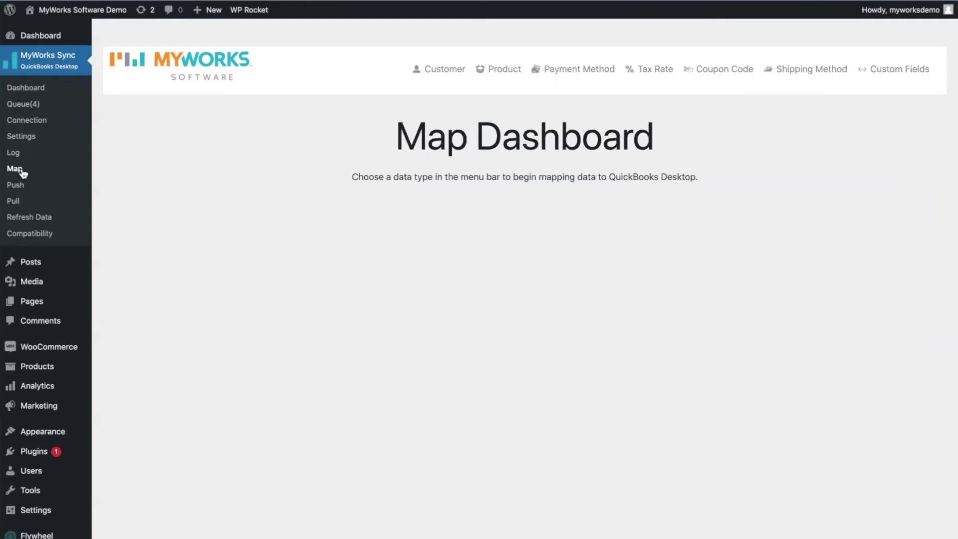
left_click(444, 69)
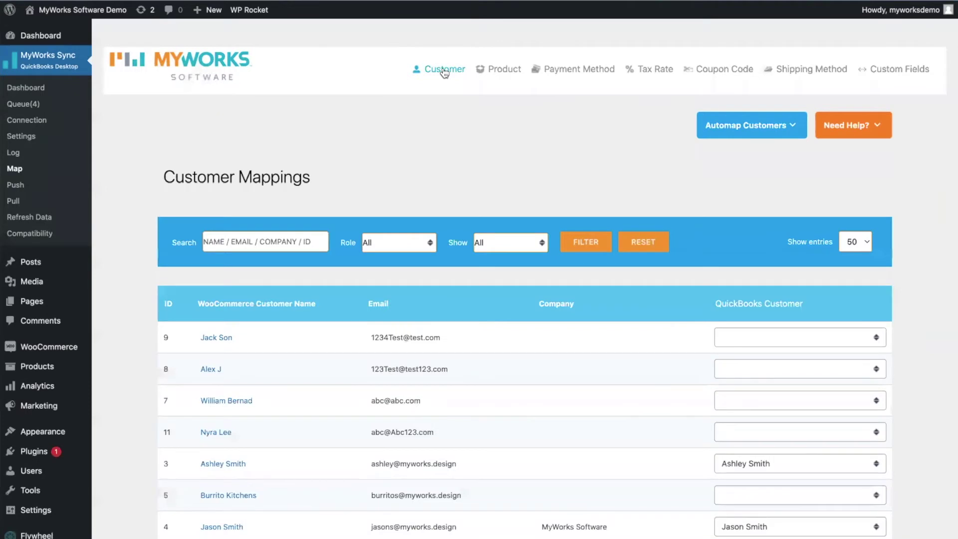
left_click(751, 125)
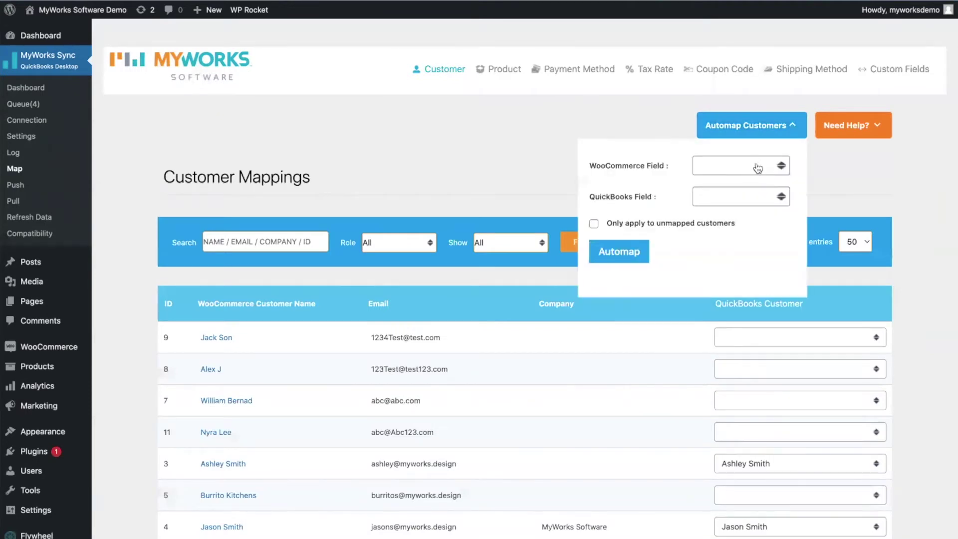
left_click(758, 166)
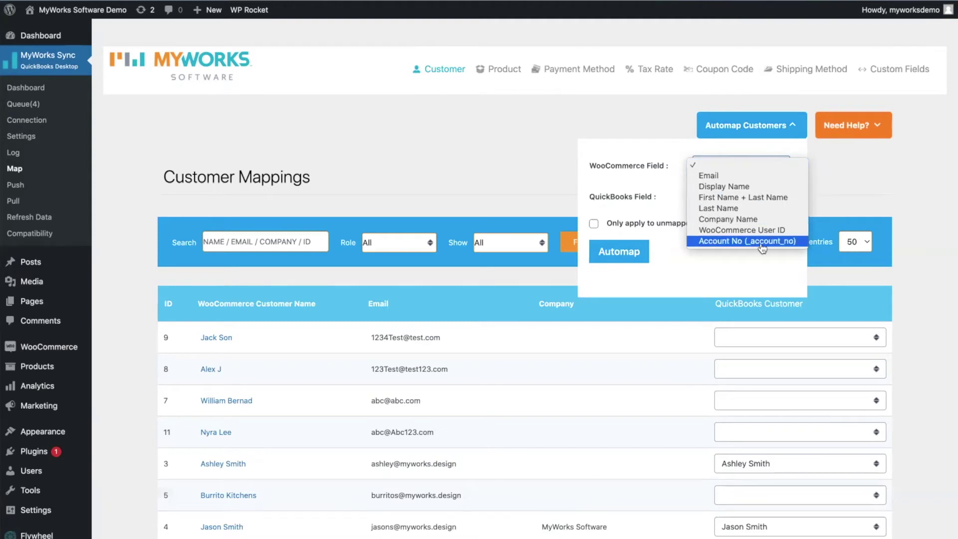
left_click(672, 196)
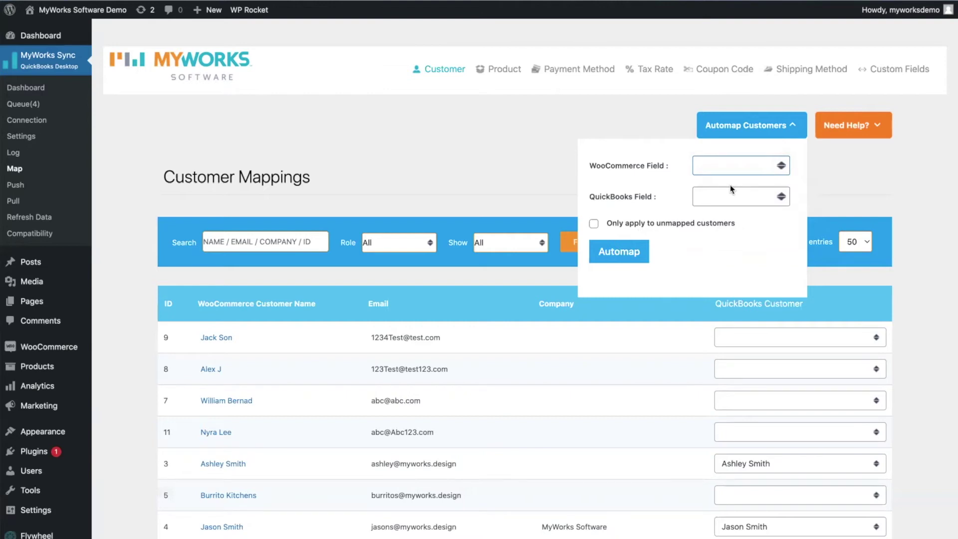
left_click(525, 163)
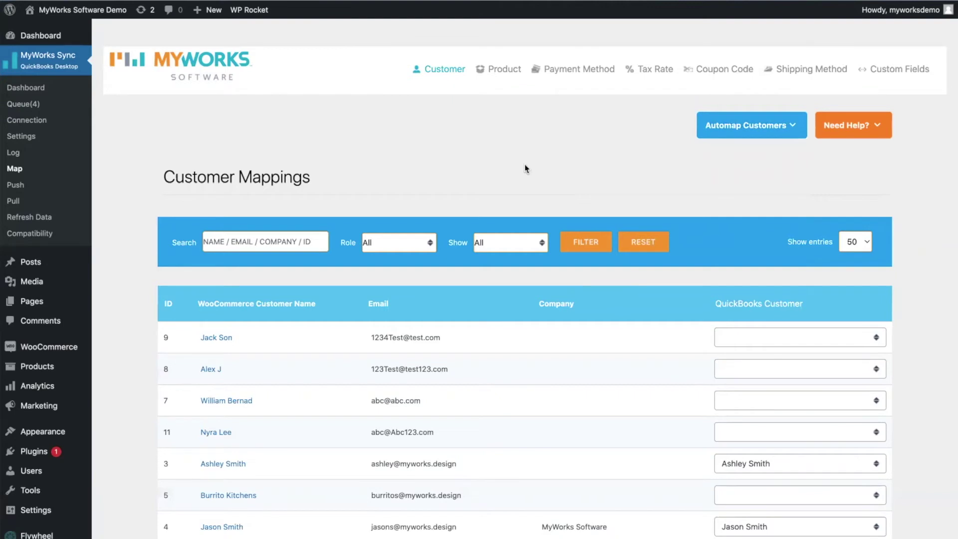
Search the QuickBooks customer list by first name for WooCommerce customer ID 11, and close the list without choosing a match
scroll(507, 178, "down", 2)
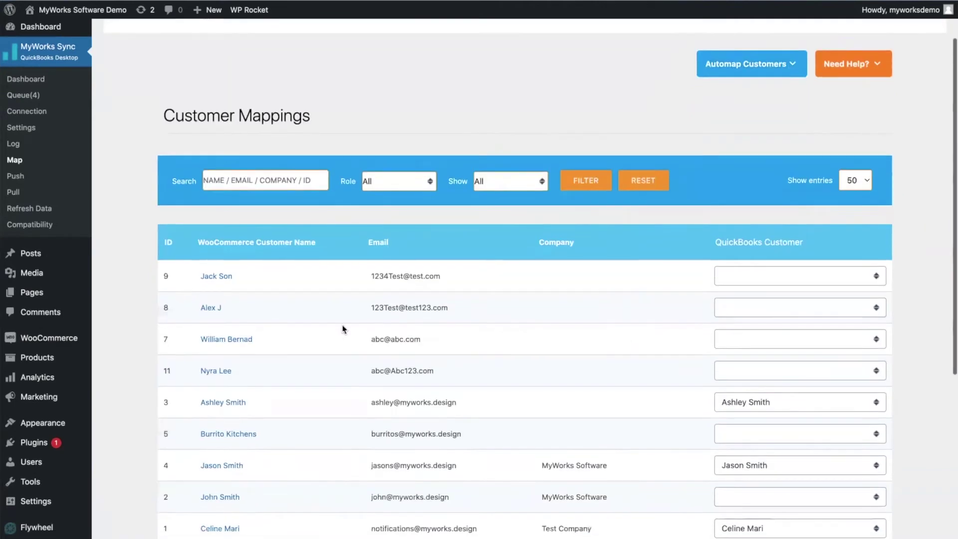
triple_click(226, 371)
left_click(261, 379)
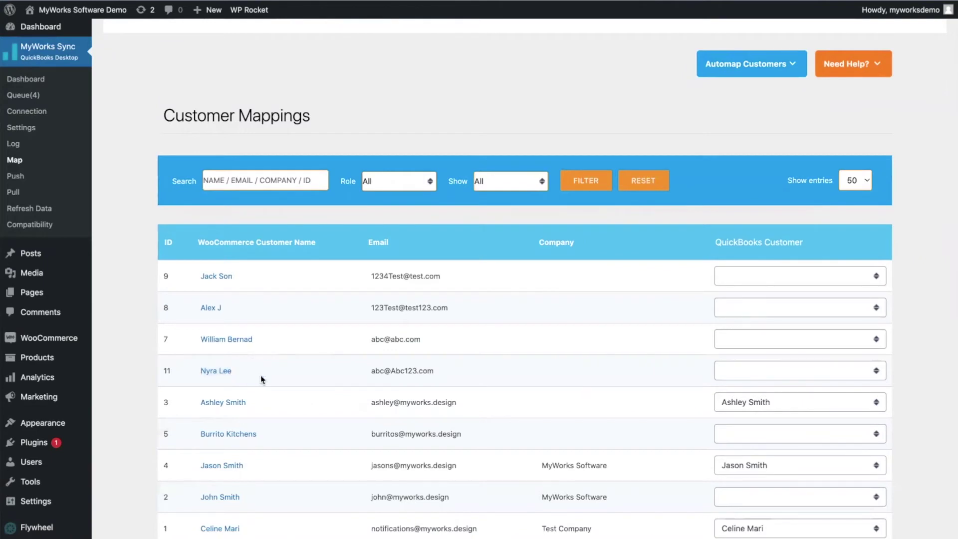
left_click(743, 371)
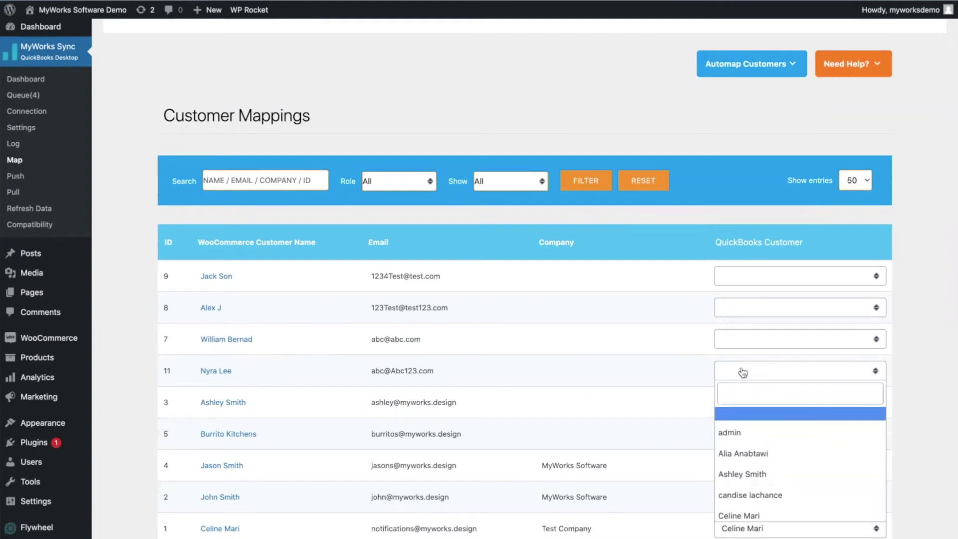
left_click(743, 391)
type("nyra")
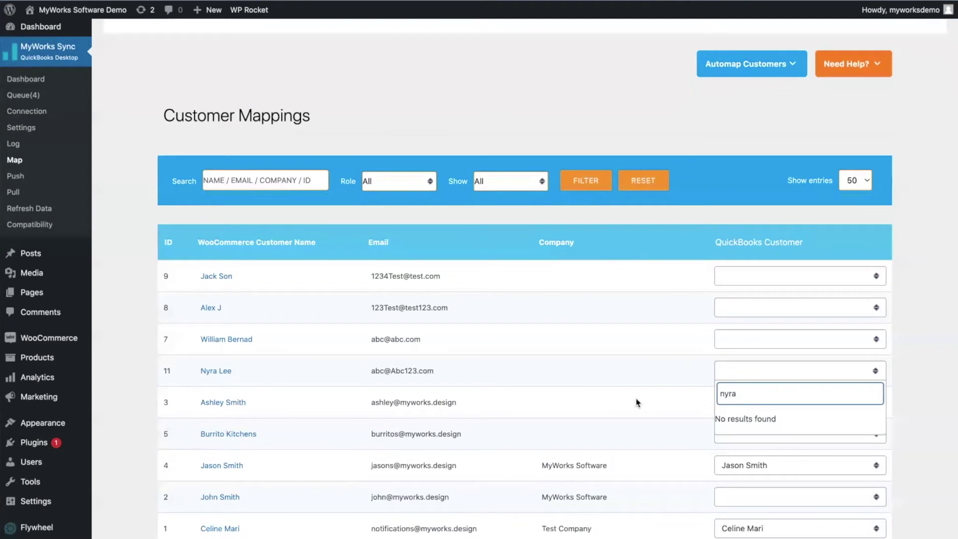
left_click(638, 395)
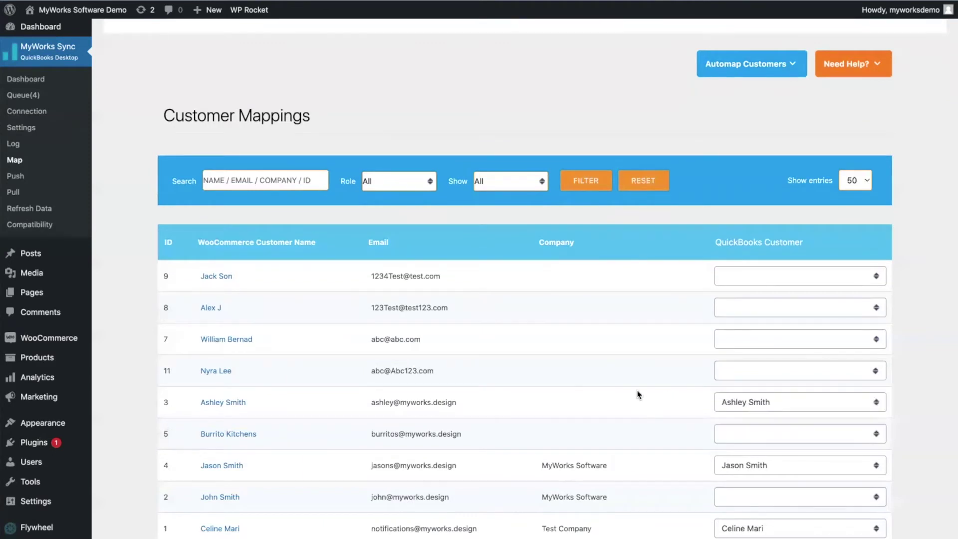
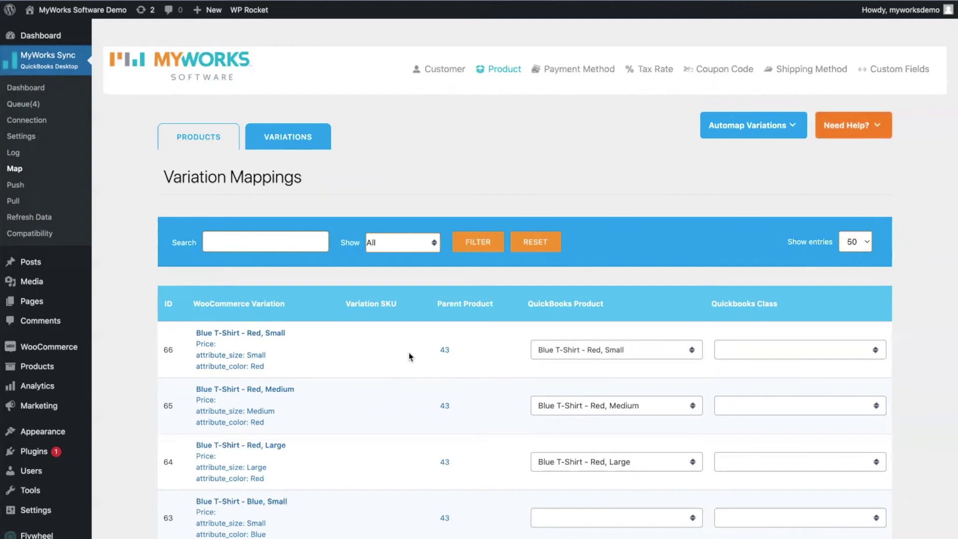
Check the QuickBooks product choices for the Blue T-Shirt - Red, Small variation, and examine the WooCommerce field choices for automapping products
left_click(557, 358)
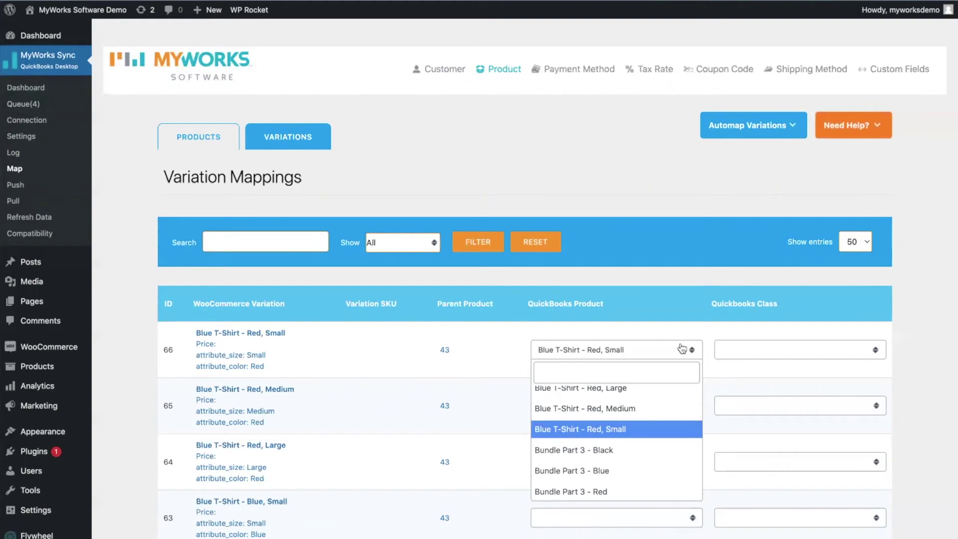
left_click(219, 143)
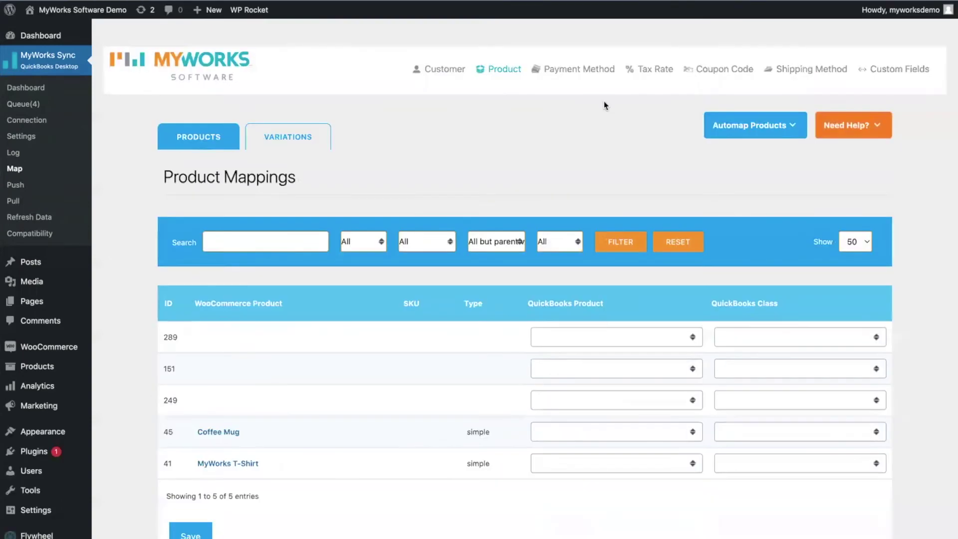
left_click(758, 126)
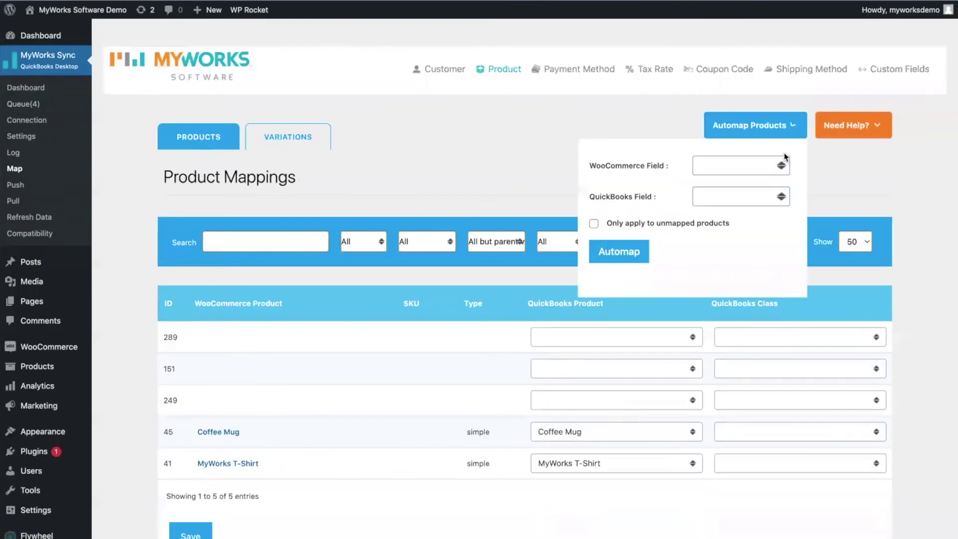
left_click(740, 165)
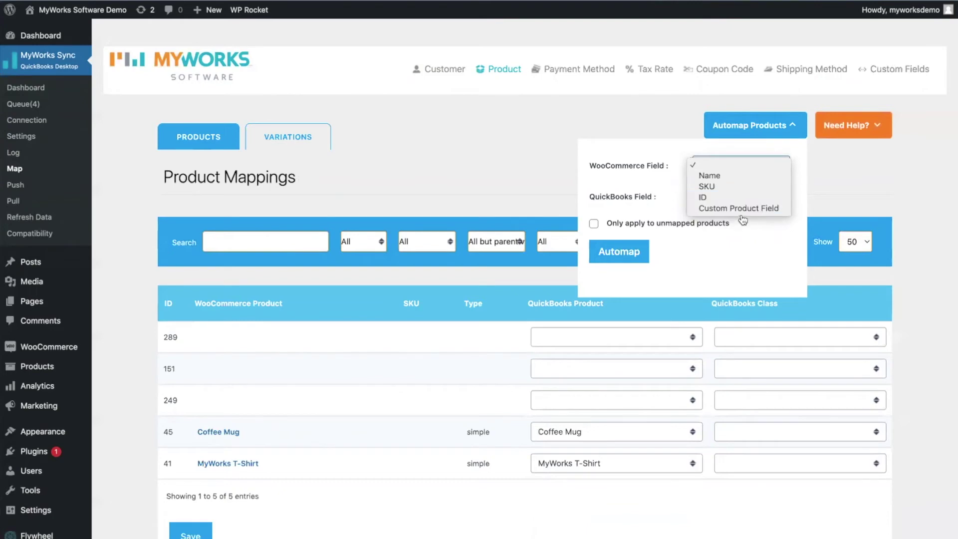
left_click(663, 189)
left_click(525, 148)
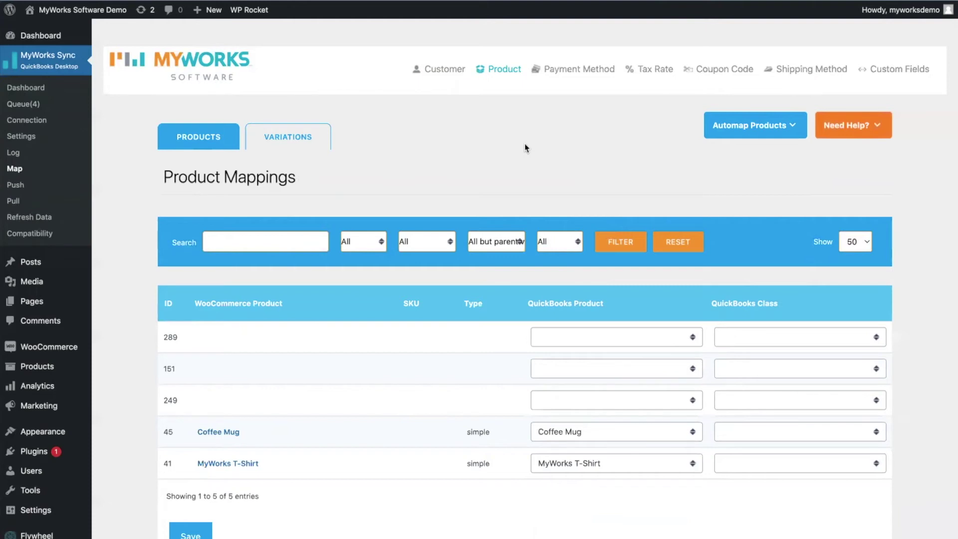
Show the advanced payment method mapping options, and examine the transaction types WooCommerce orders can sync as for Credit Card (Stripe)
left_click(577, 72)
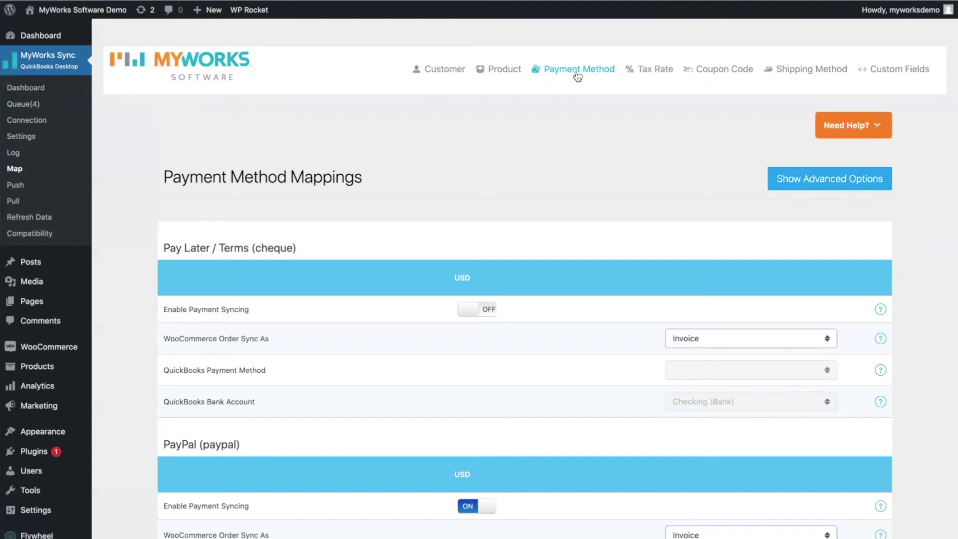
left_click(819, 191)
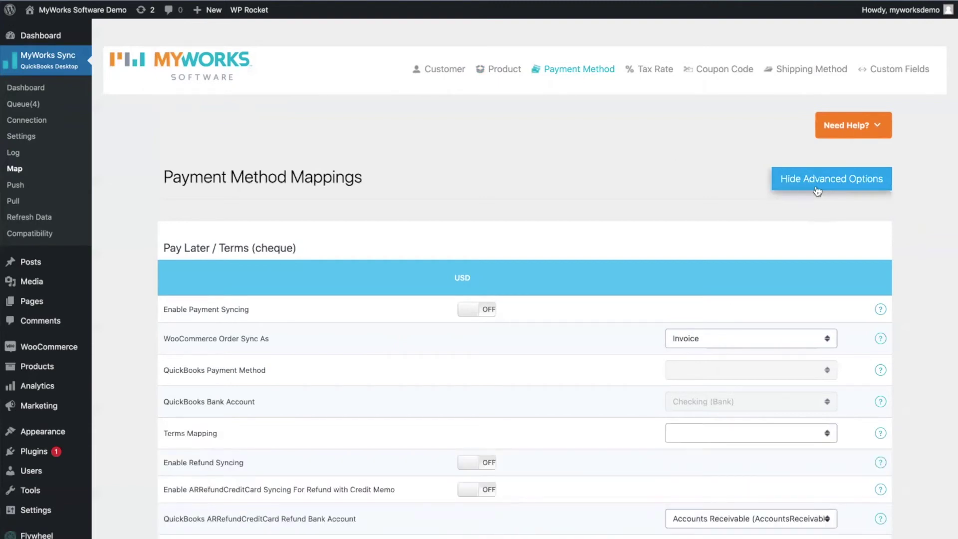
scroll(786, 192, "down", 15)
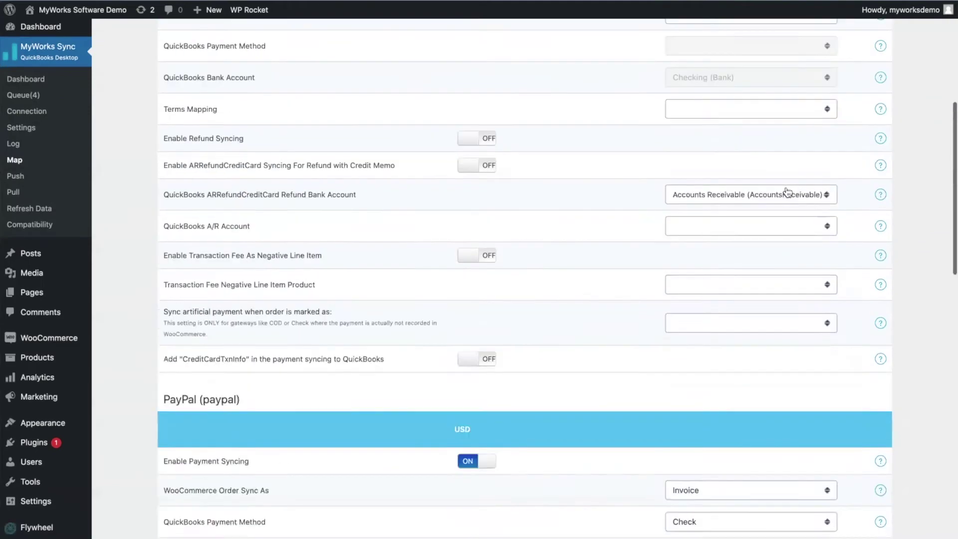
scroll(787, 191, "down", 9)
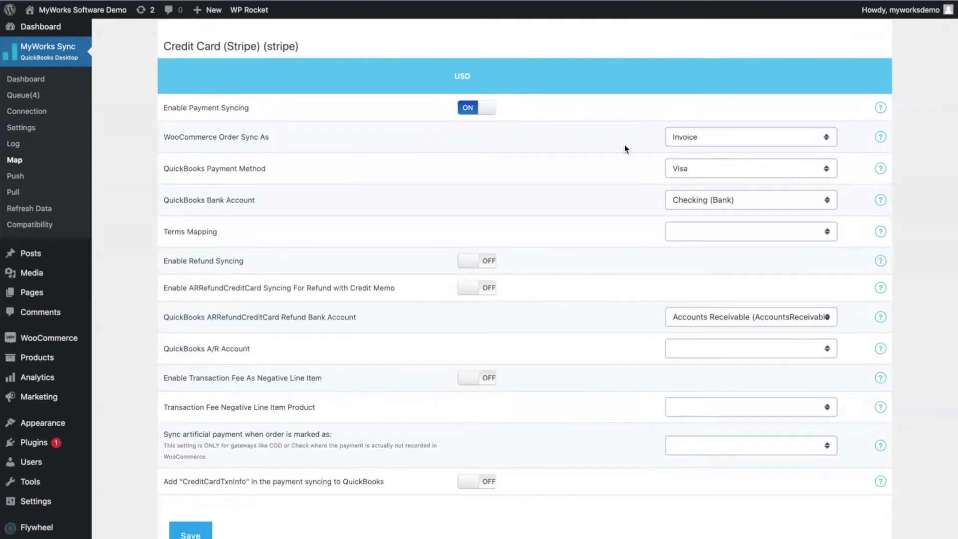
left_click(696, 147)
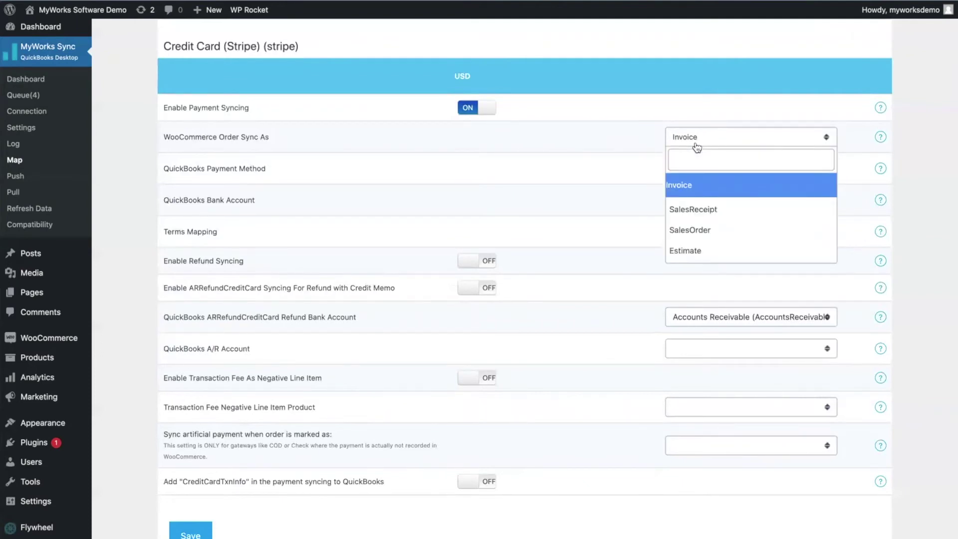
left_click(596, 134)
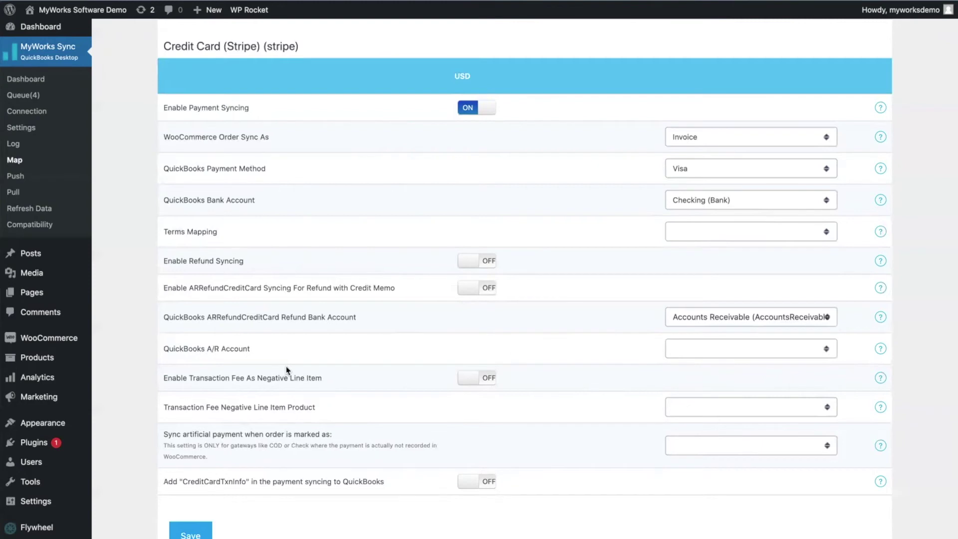
Turn Enable Transaction Fee As Negative Line Item on for Stripe, view the line item product choices, and turn the setting back off
left_click(475, 382)
left_click(745, 408)
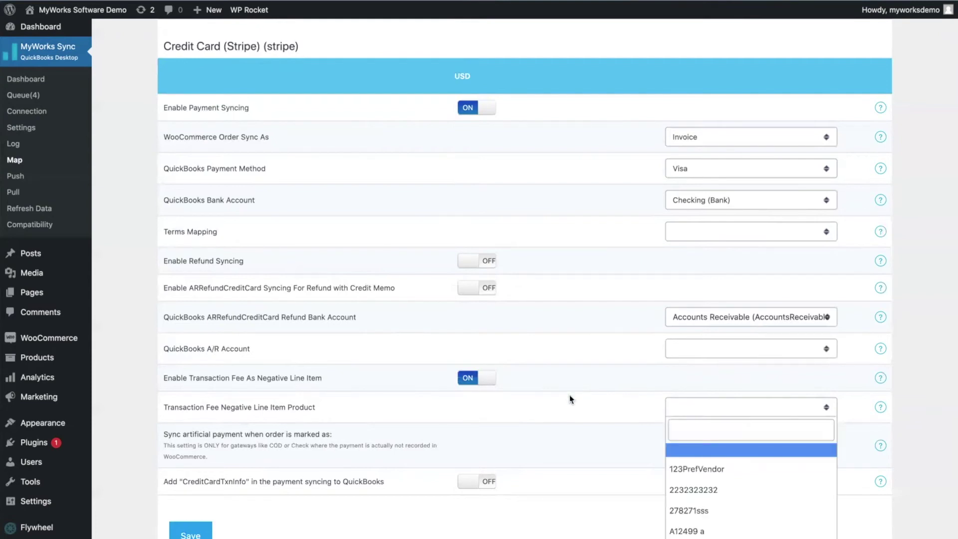
left_click(460, 377)
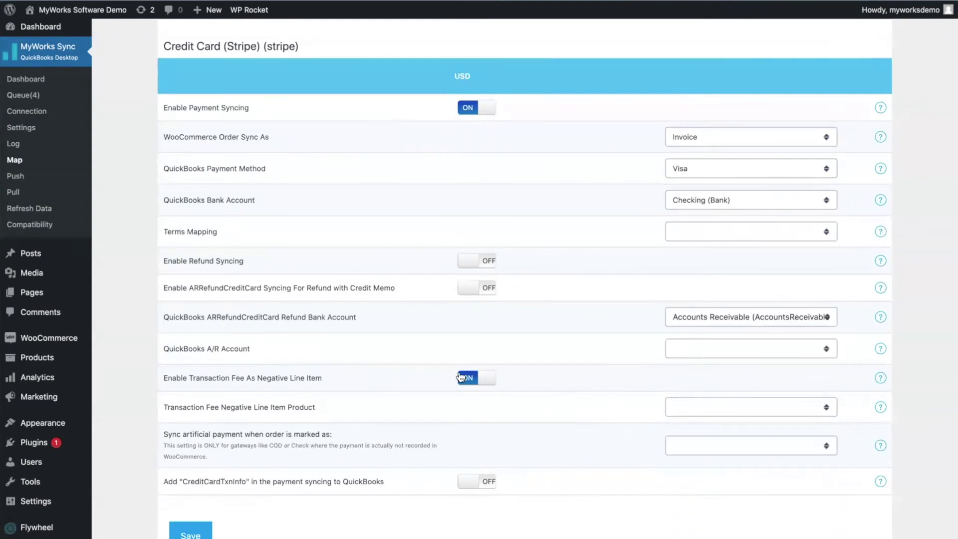
left_click(460, 377)
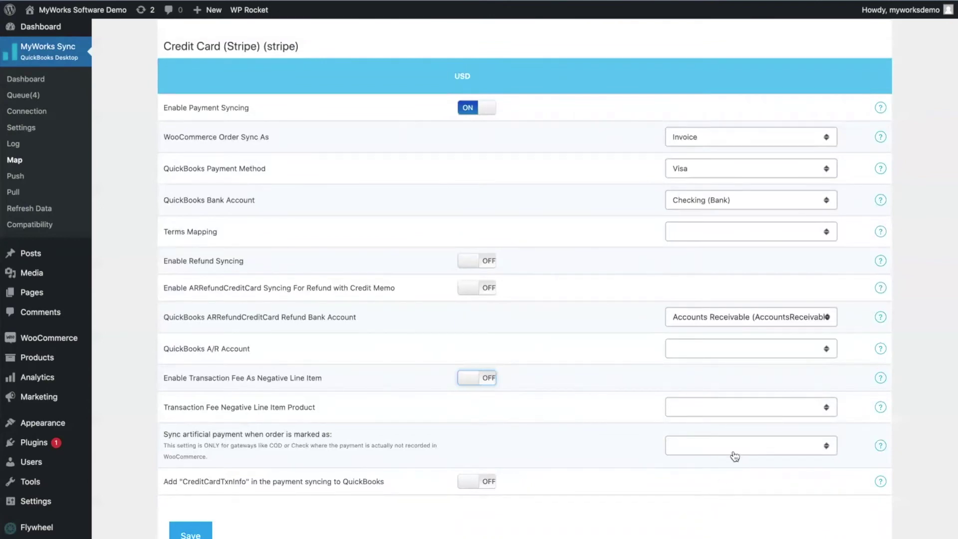
Examine the order statuses available for syncing an artificial payment under Stripe, leaving the setting empty
left_click(786, 448)
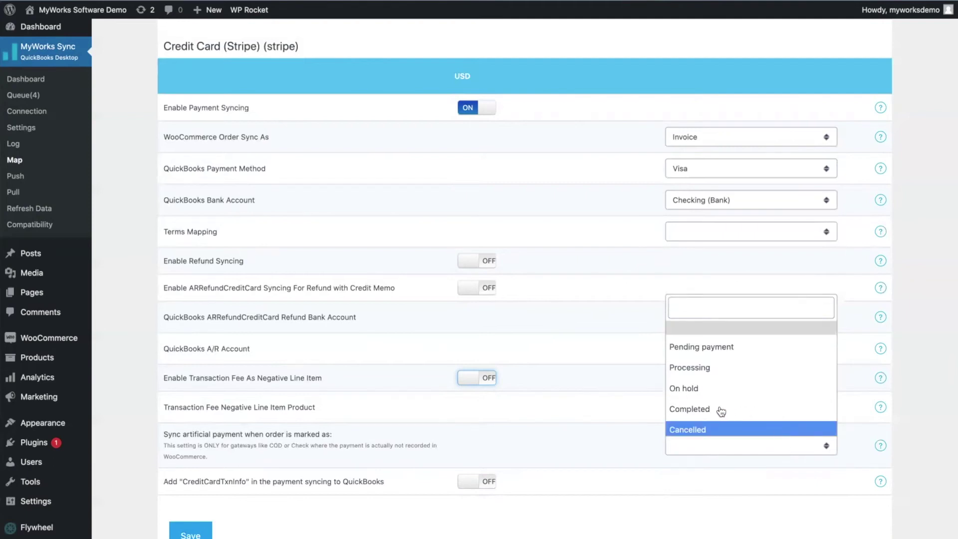
left_click(516, 441)
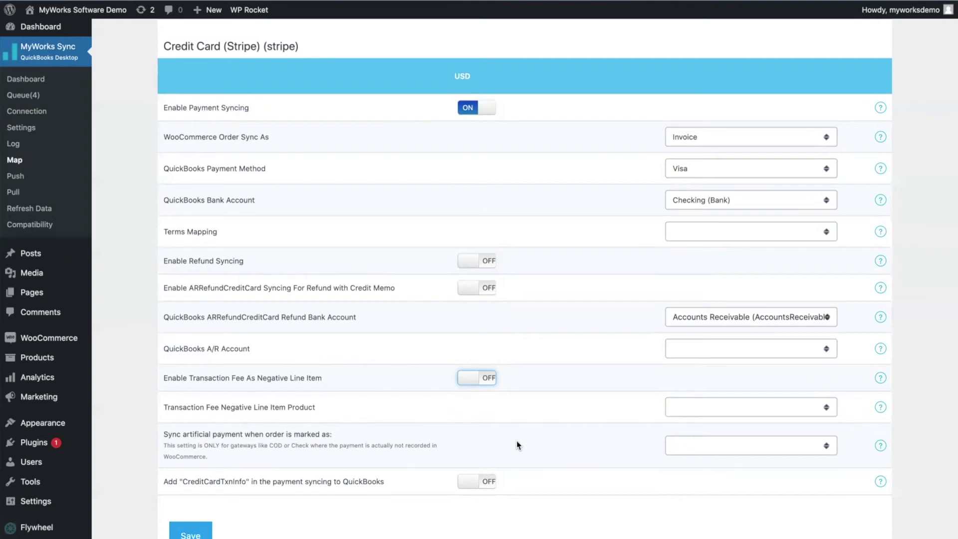
Review the tax rate mappings and the coupon code mappings
scroll(516, 441, "up", 15)
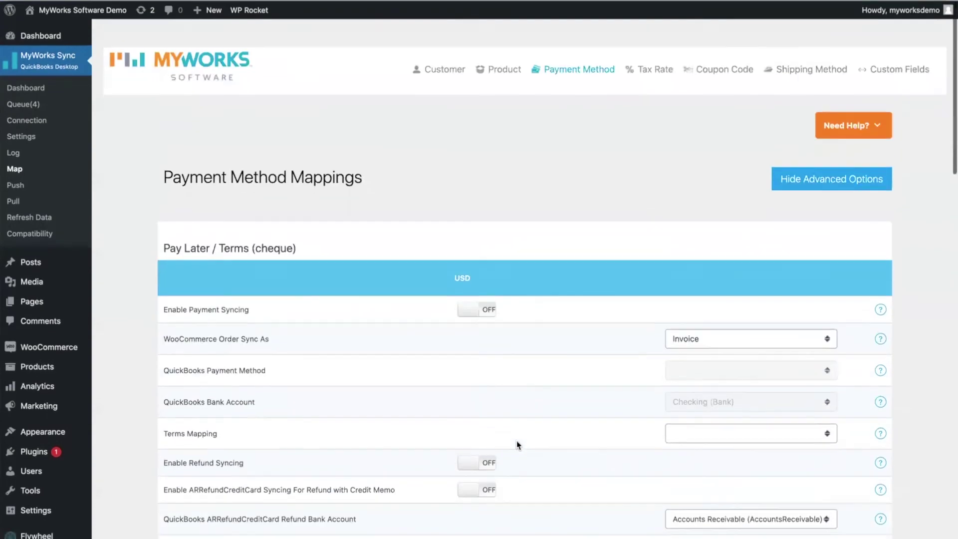
left_click(655, 73)
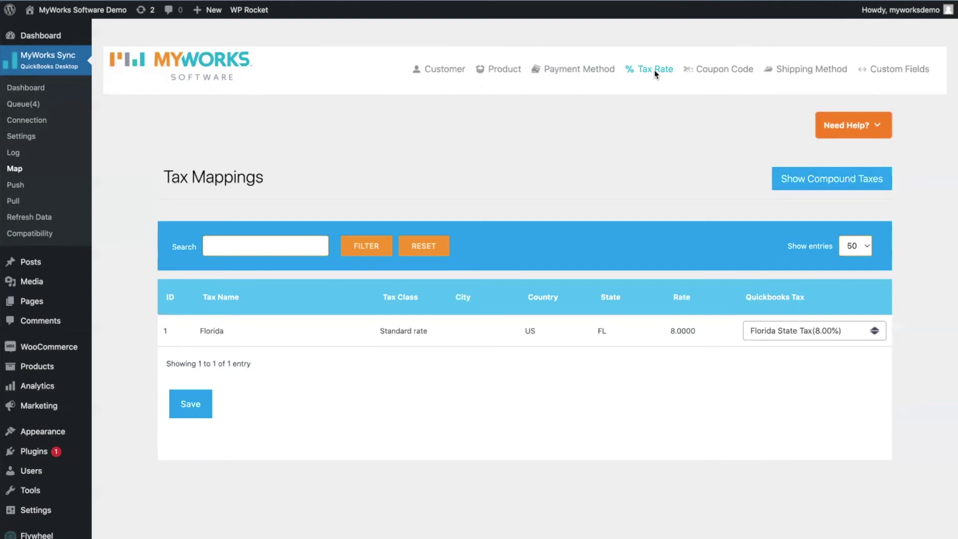
left_click(720, 71)
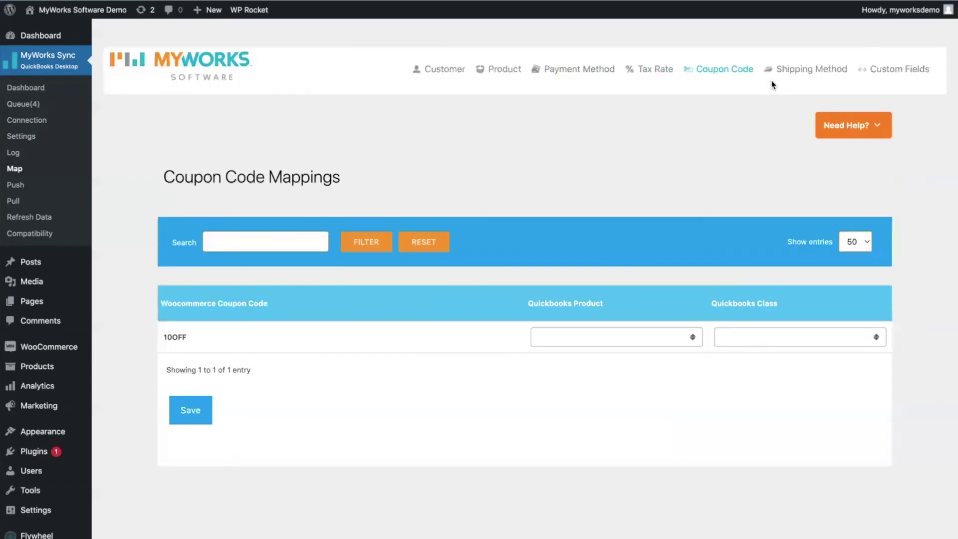
Open the custom fields mappings and examine the QuickBooks order fields available for order_number, keeping PONumber selected
left_click(884, 73)
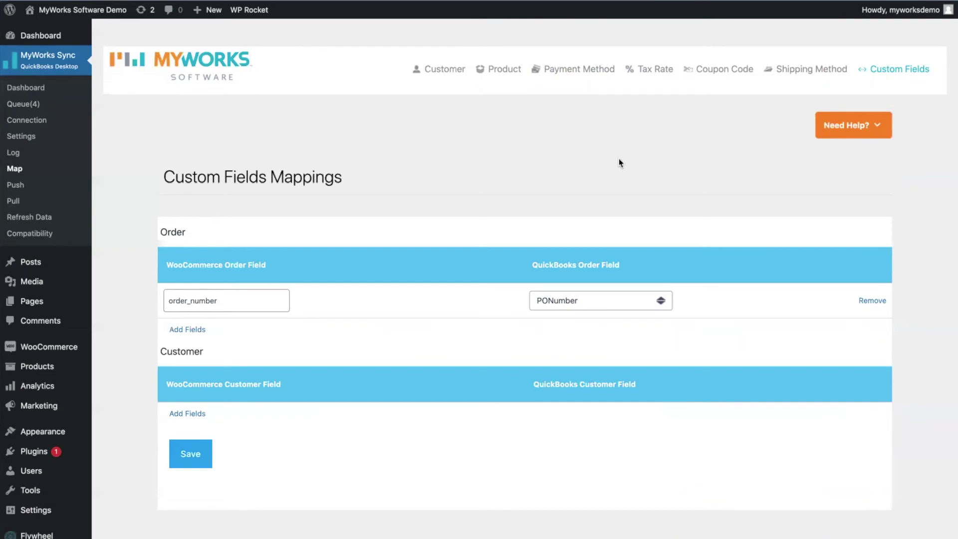
left_click(624, 303)
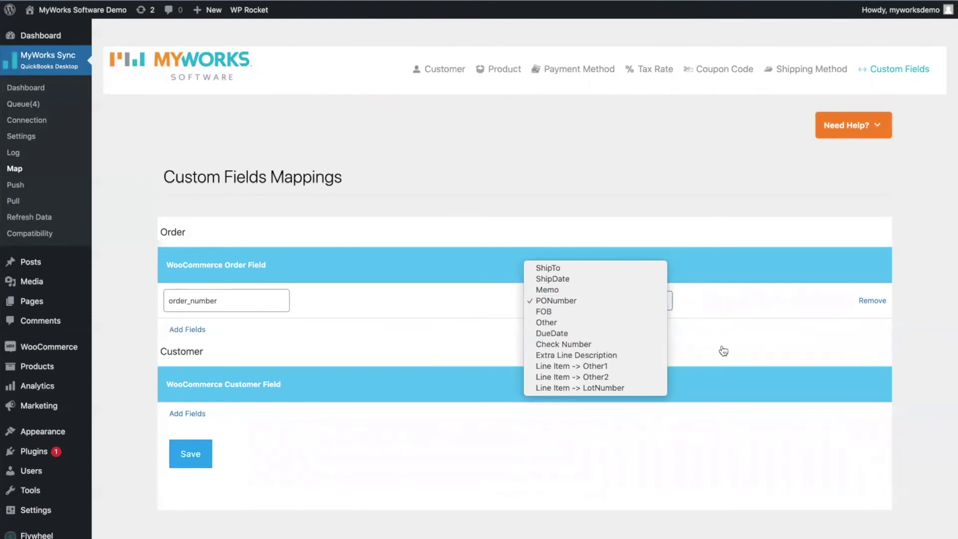
left_click(753, 351)
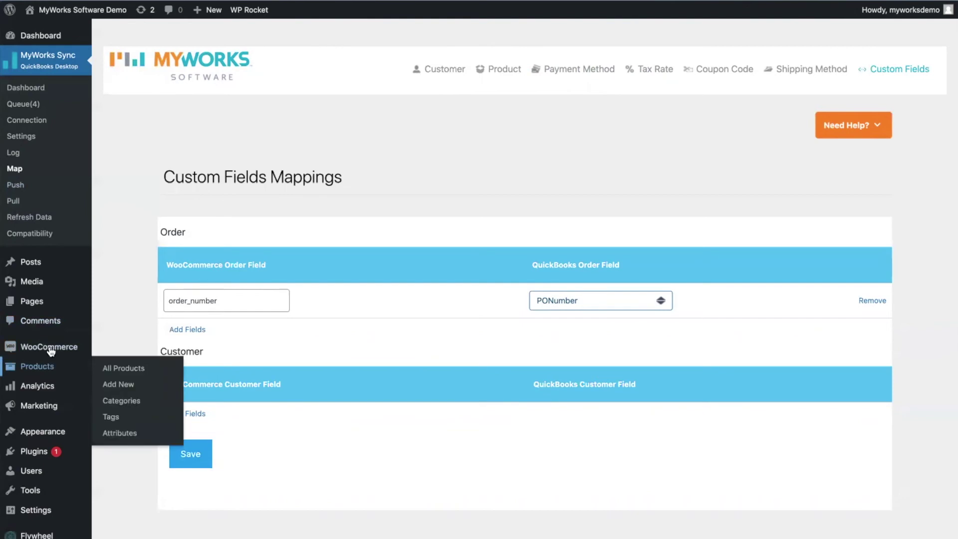
Open the WooCommerce orders list and review the QBD Status column for the orders
mouse_move(51, 352)
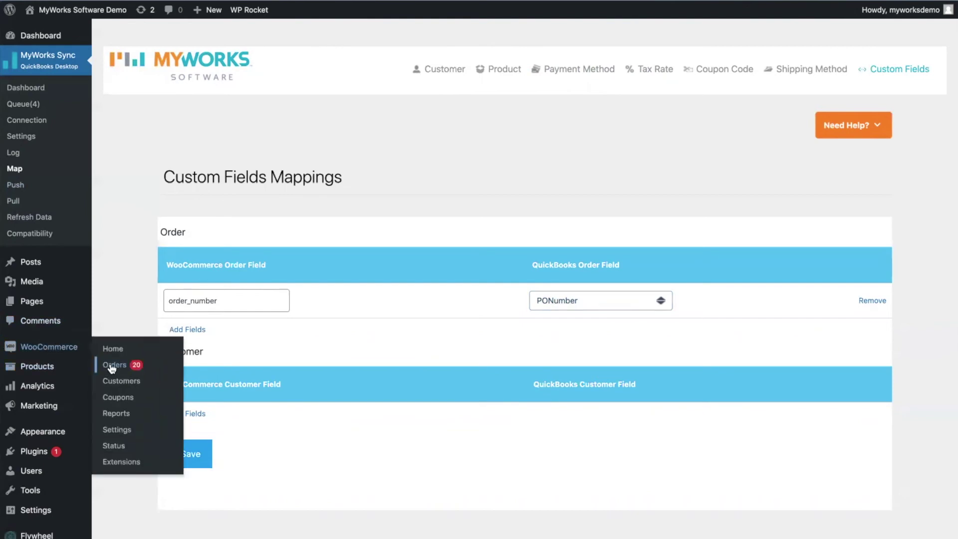
left_click(111, 366)
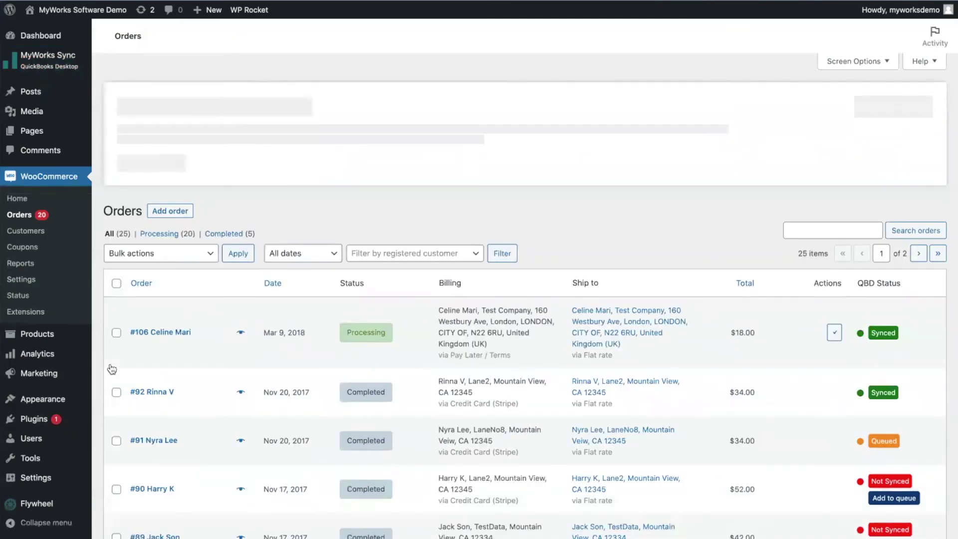
scroll(553, 464, "down", 1)
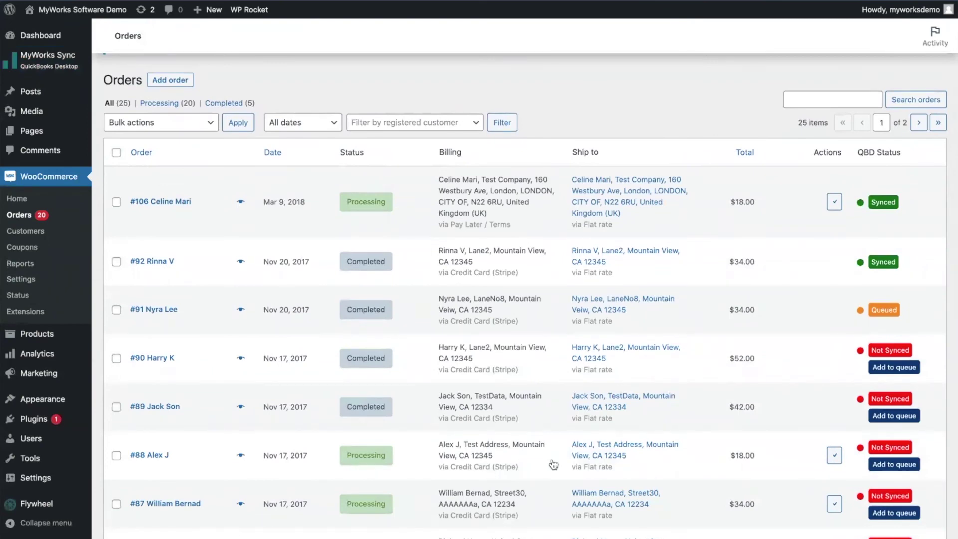
right_click(854, 149)
left_click(883, 149)
mouse_move(887, 318)
View the MyWorks Sync Push dashboard, and open the list of QuickBooks products available to pull into WooCommerce
mouse_move(53, 61)
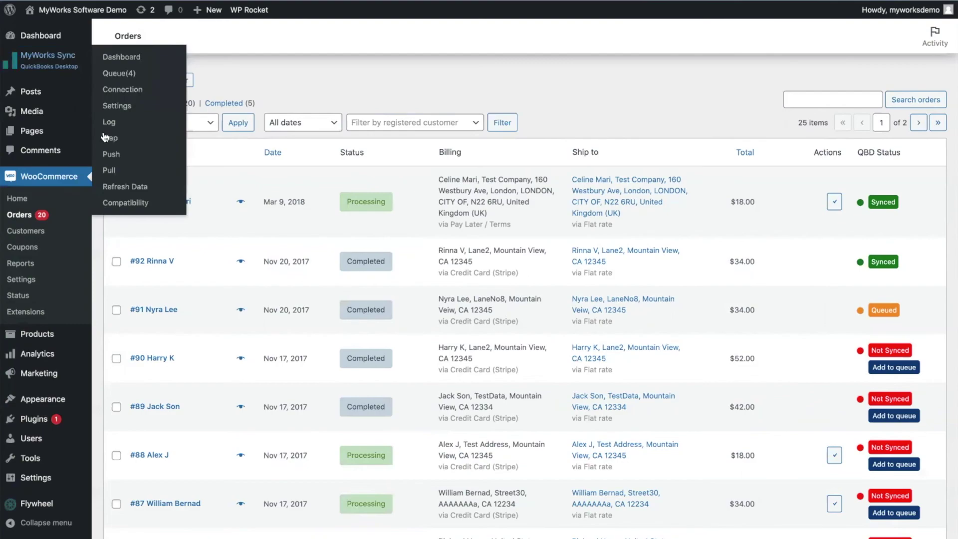
left_click(118, 156)
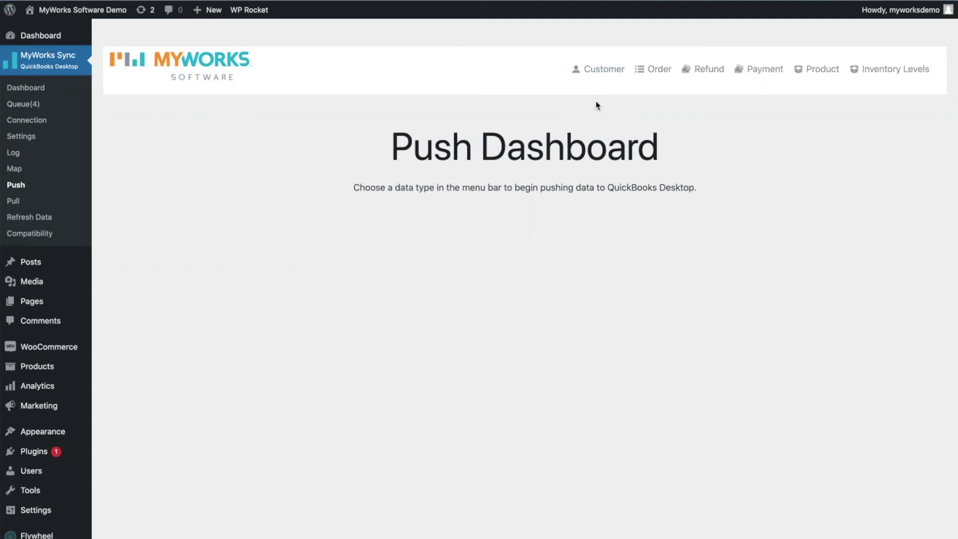
left_click(13, 202)
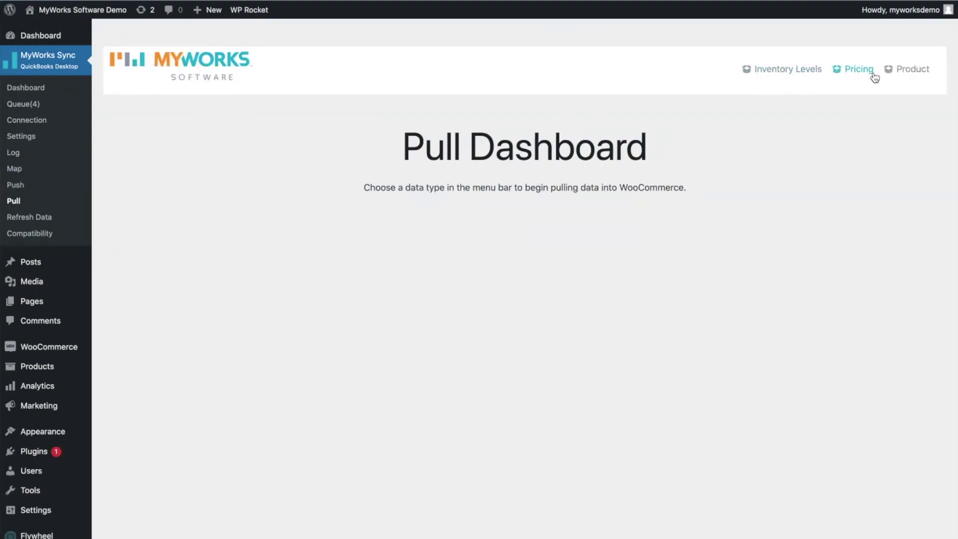
left_click(906, 75)
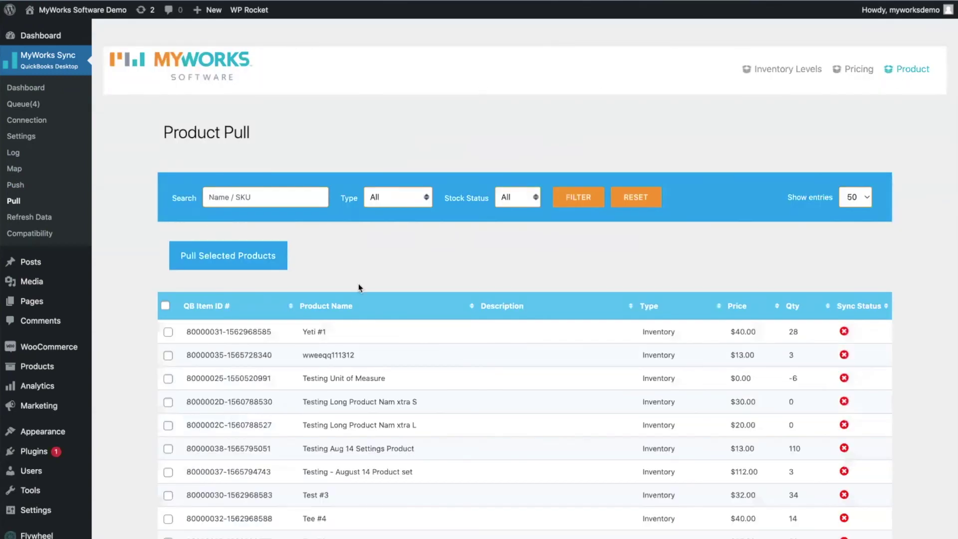
Select all listed QuickBooks products on the Product Pull page and look through them, and view the Pricing Pull page
scroll(358, 288, "down", 3)
left_click(166, 231)
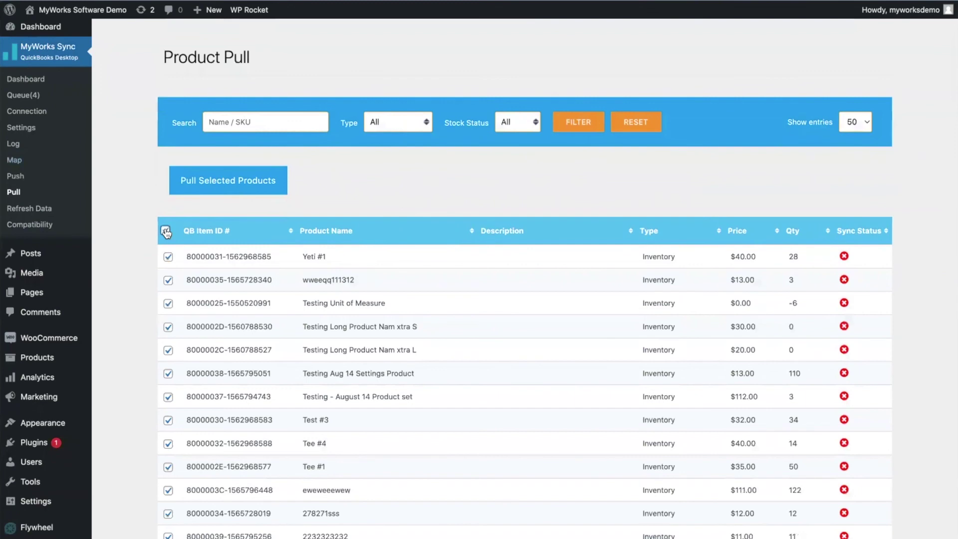
scroll(539, 247, "down", 2)
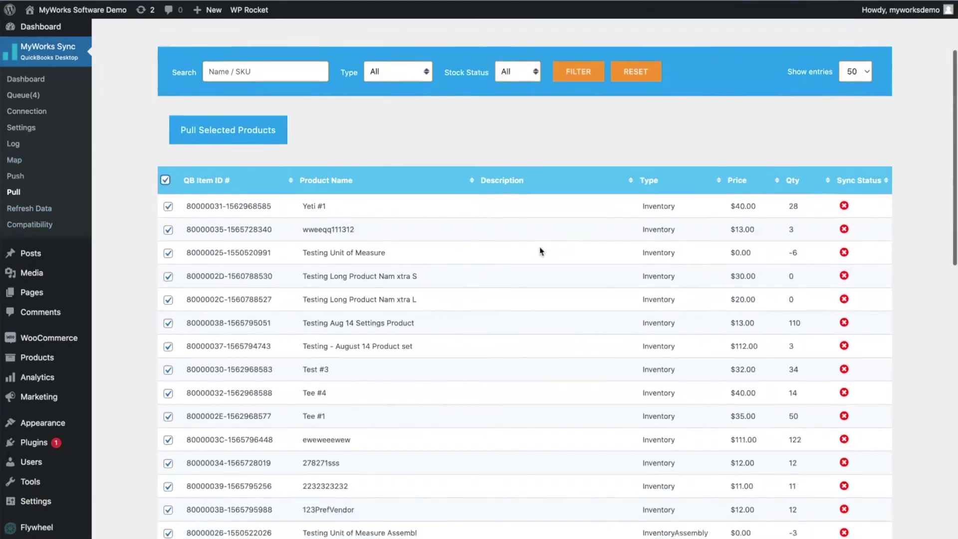
scroll(540, 251, "down", 1)
scroll(825, 509, "down", 3)
scroll(826, 506, "down", 5)
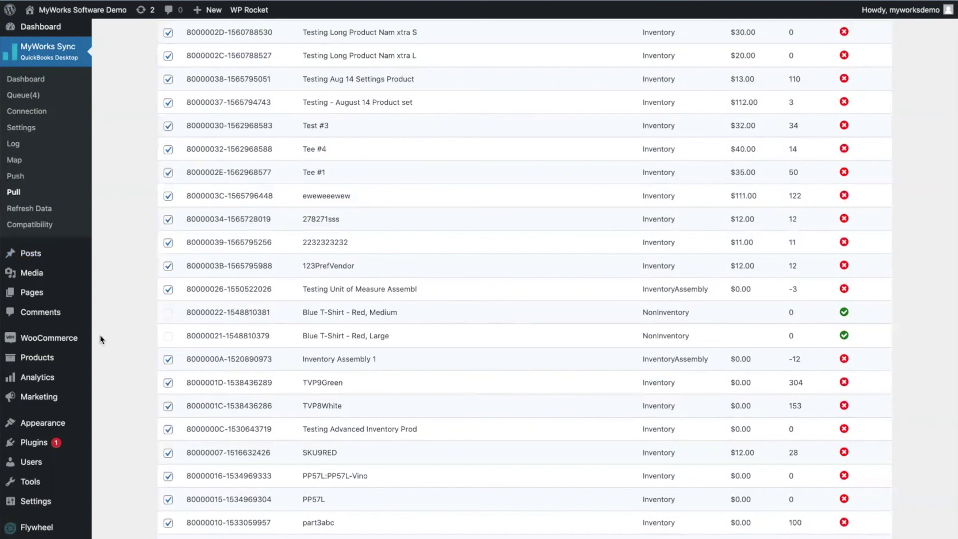
scroll(585, 73, "up", 8)
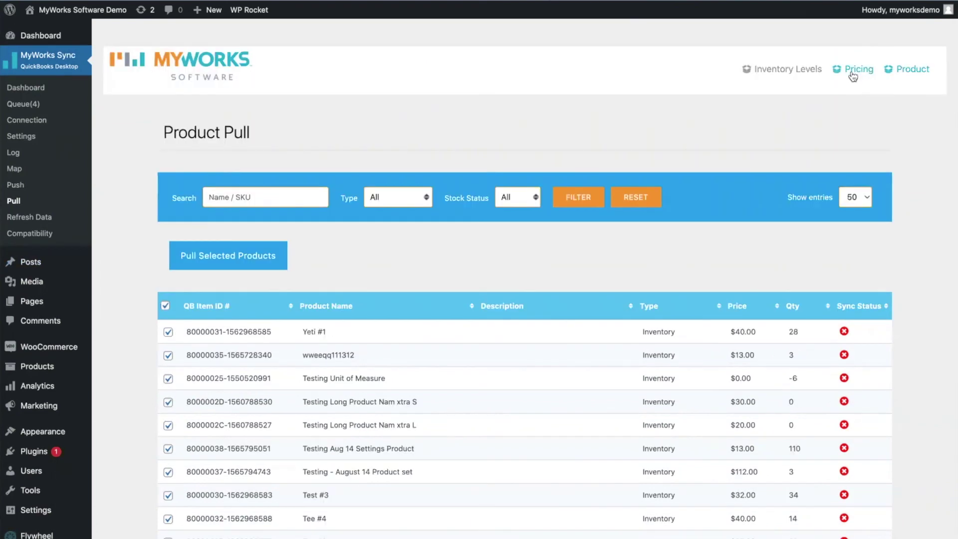
left_click(851, 77)
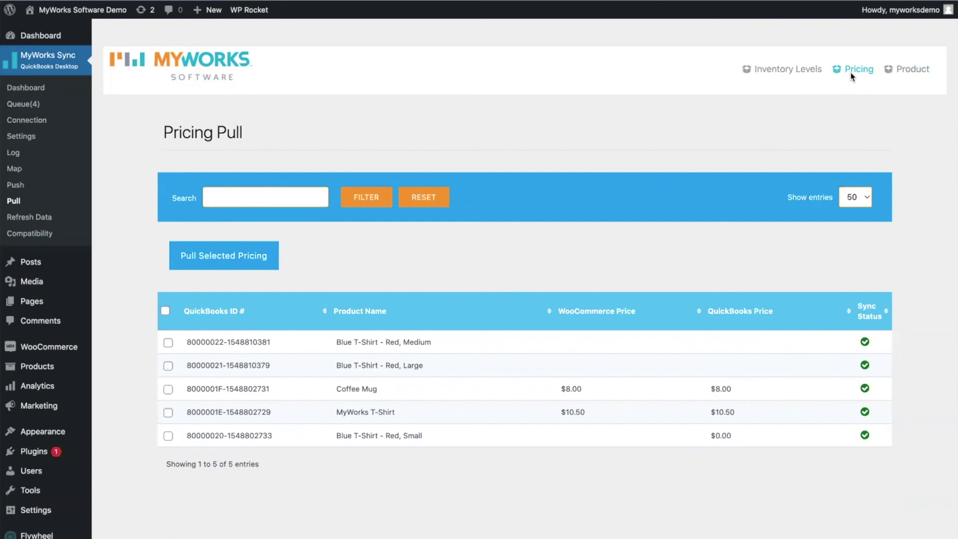
In the Order settings, enable syncing a purchase order to QuickBooks with the order, keeping PO-{Order ID/Number} as its number format
left_click(26, 136)
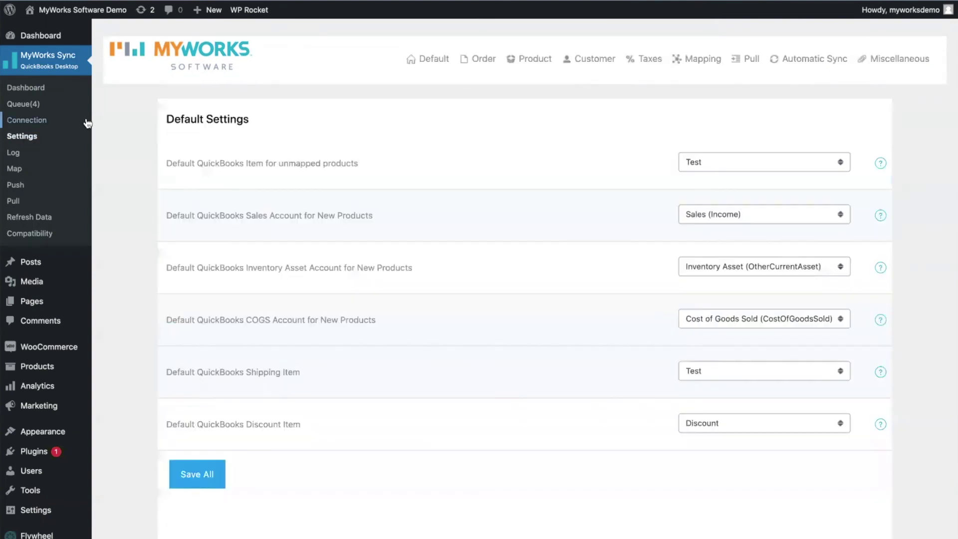
left_click(472, 62)
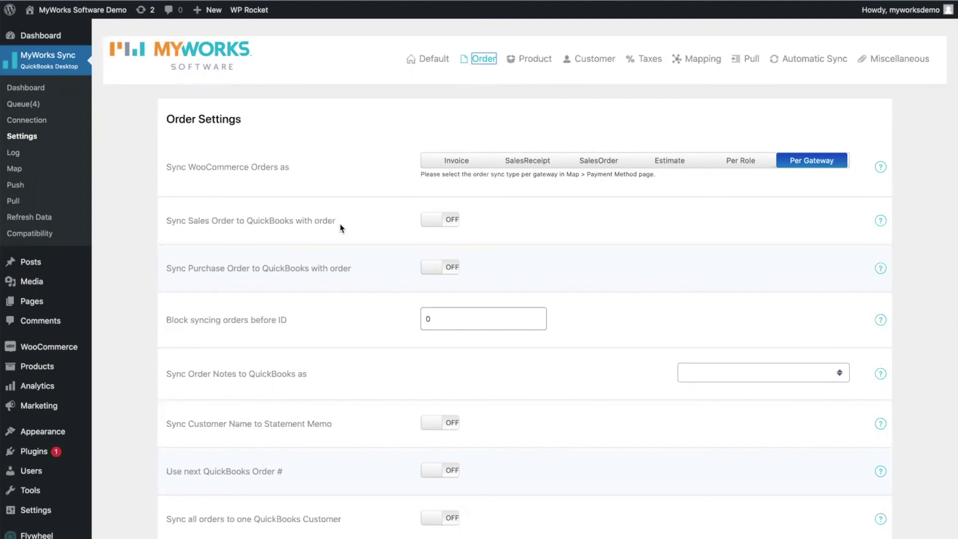
left_click(449, 274)
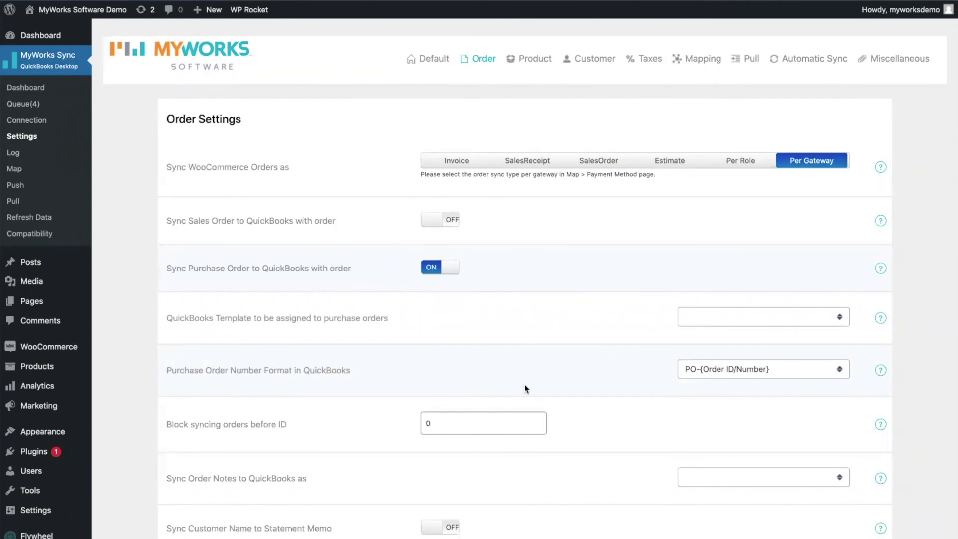
left_click(753, 370)
left_click(627, 348)
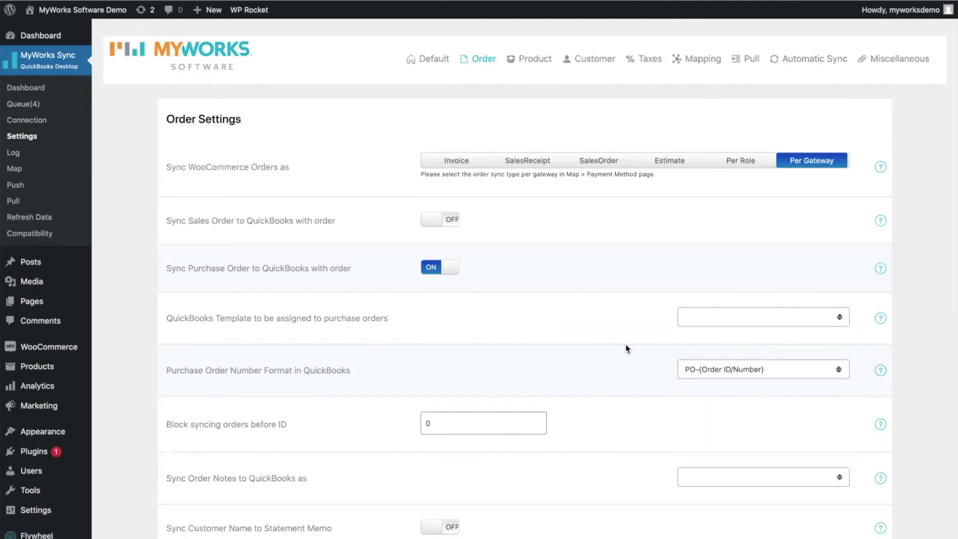